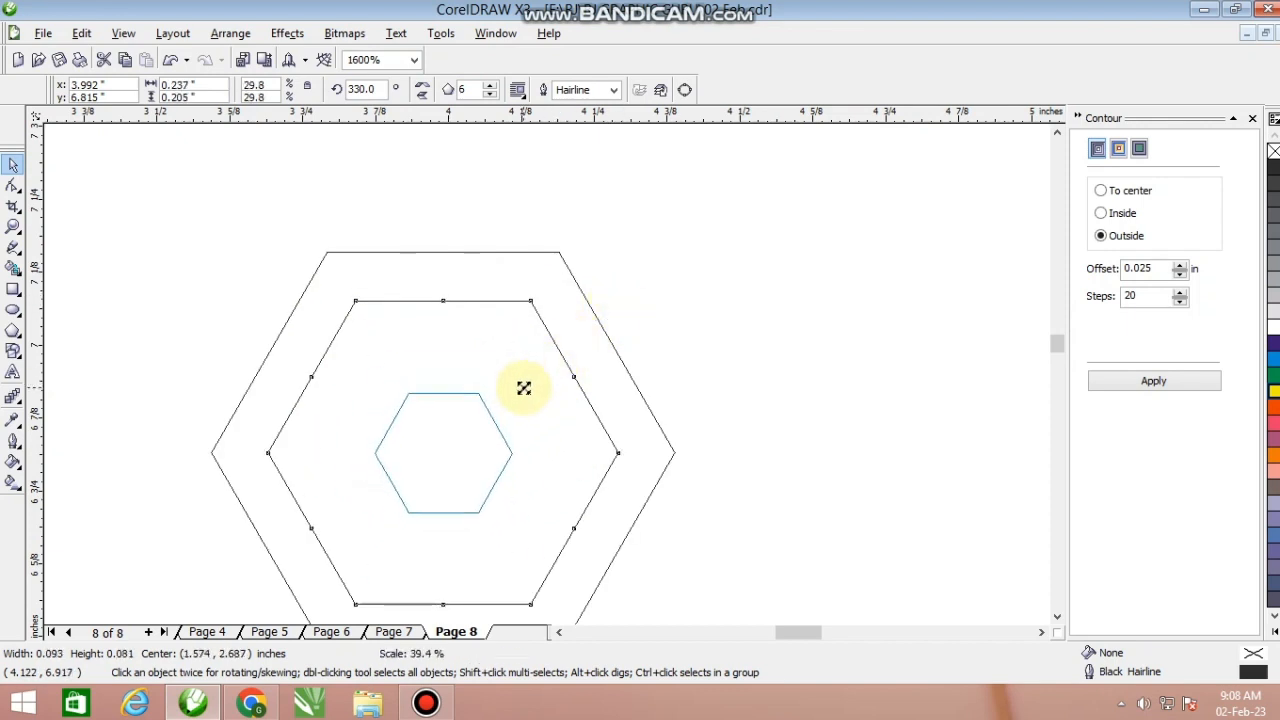
Create a concentric scaled-down copy of the small central hexagon, about 0.179 by 0.155 inches
{"action": "scroll", "coordinate": [548, 369], "scroll_direction": "up", "scroll_amount": 1}
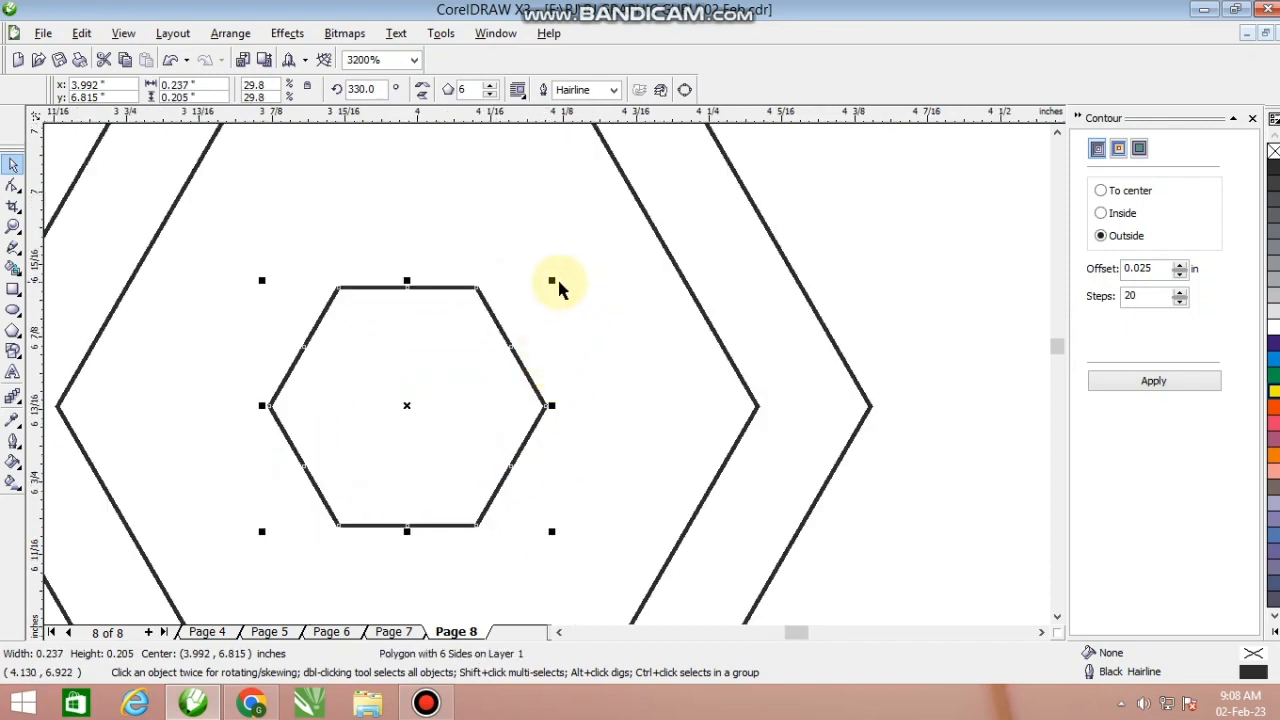
{"action": "left_click_drag", "start_coordinate": [555, 286], "coordinate": [527, 309]}
{"action": "scroll", "coordinate": [530, 360], "scroll_direction": "down", "scroll_amount": 2}
{"action": "scroll", "coordinate": [556, 400], "scroll_direction": "up", "scroll_amount": 2}
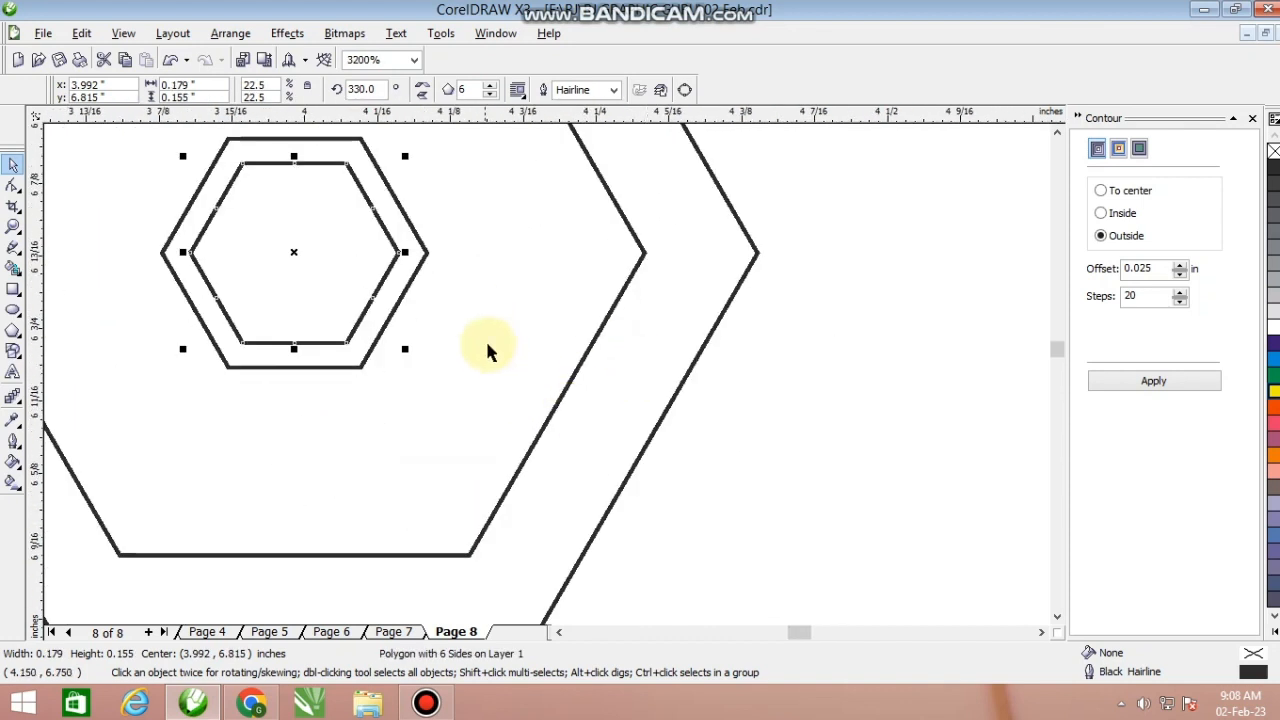
{"action": "scroll", "coordinate": [675, 396], "scroll_direction": "down", "scroll_amount": 1}
{"action": "left_click", "coordinate": [975, 426]}
Draw a horizontal freehand line about 0.432 inches long along the innermost hexagon's bottom edge, extending past the outermost hexagon's right side
{"action": "left_click", "coordinate": [12, 249]}
{"action": "left_click", "coordinate": [501, 369]}
{"action": "left_click", "coordinate": [769, 369]}
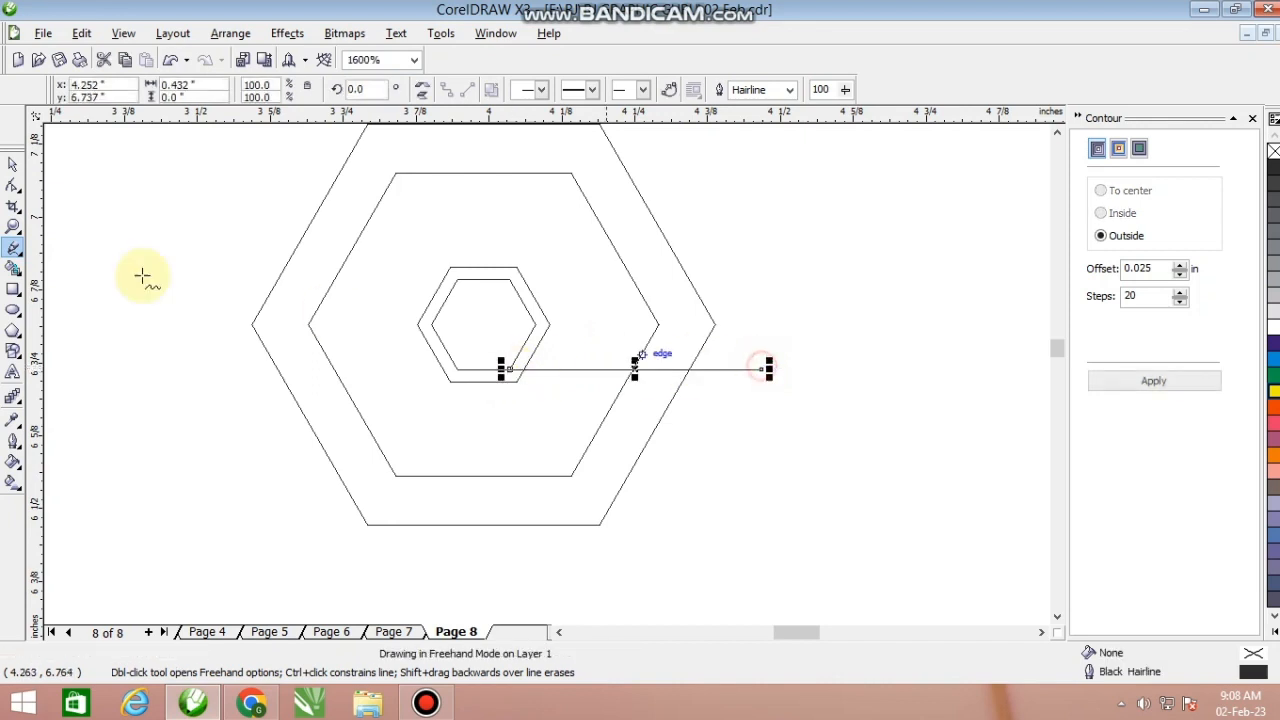
Duplicate the horizontal line slightly lower, on the bottom edge of the second small hexagon, and select both lines
{"action": "left_click", "coordinate": [12, 164]}
{"action": "scroll", "coordinate": [495, 355], "scroll_direction": "up", "scroll_amount": 1}
{"action": "left_click_drag", "start_coordinate": [410, 310], "coordinate": [404, 332]}
{"action": "right_click", "coordinate": [404, 332]}
{"action": "scroll", "coordinate": [640, 396], "scroll_direction": "down", "scroll_amount": 1}
{"action": "left_click_drag", "start_coordinate": [859, 410], "coordinate": [463, 305]}
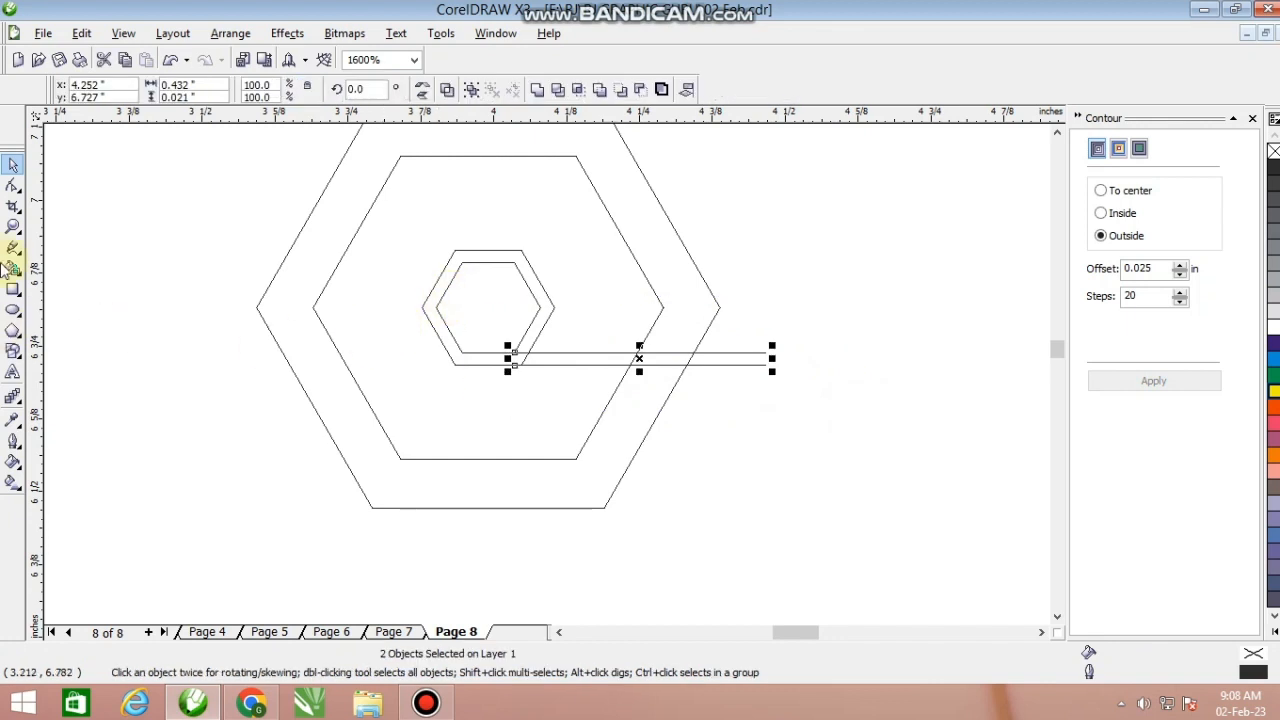
Draw a straight line from the innermost hexagon's lower-left corner to the outermost hexagon's lower-left corner
{"action": "left_click", "coordinate": [12, 248]}
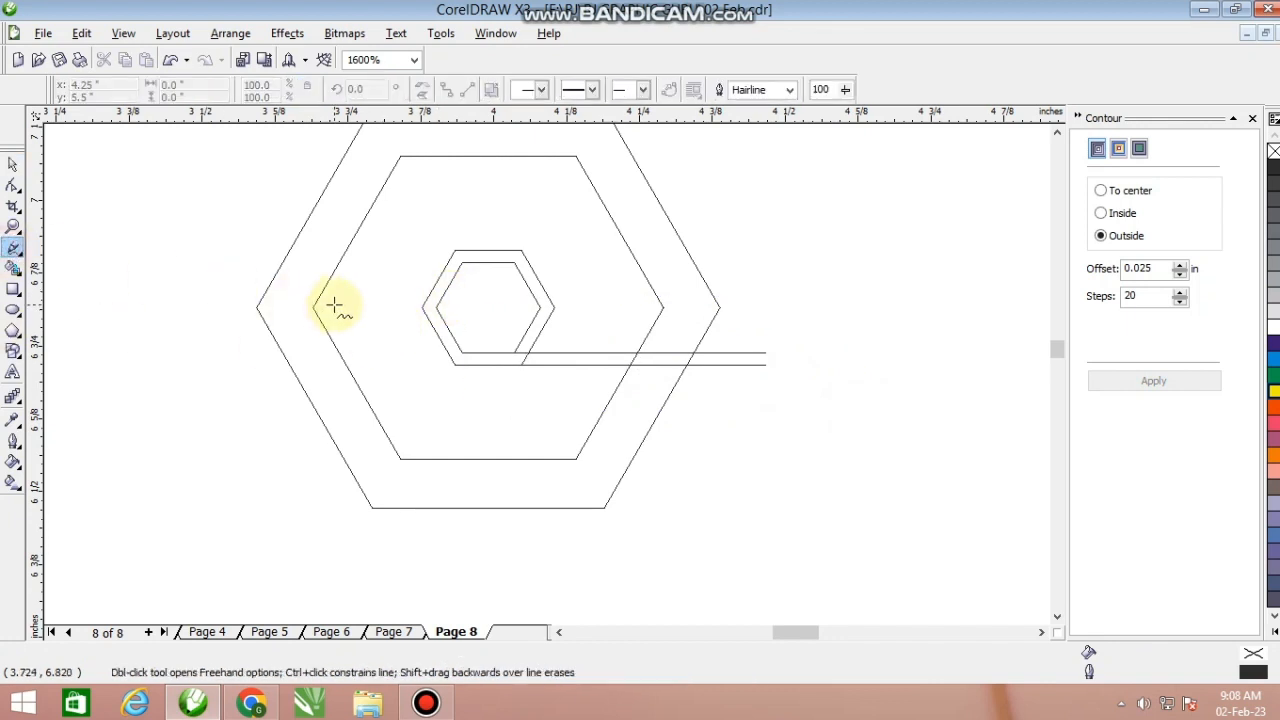
{"action": "left_click", "coordinate": [461, 356]}
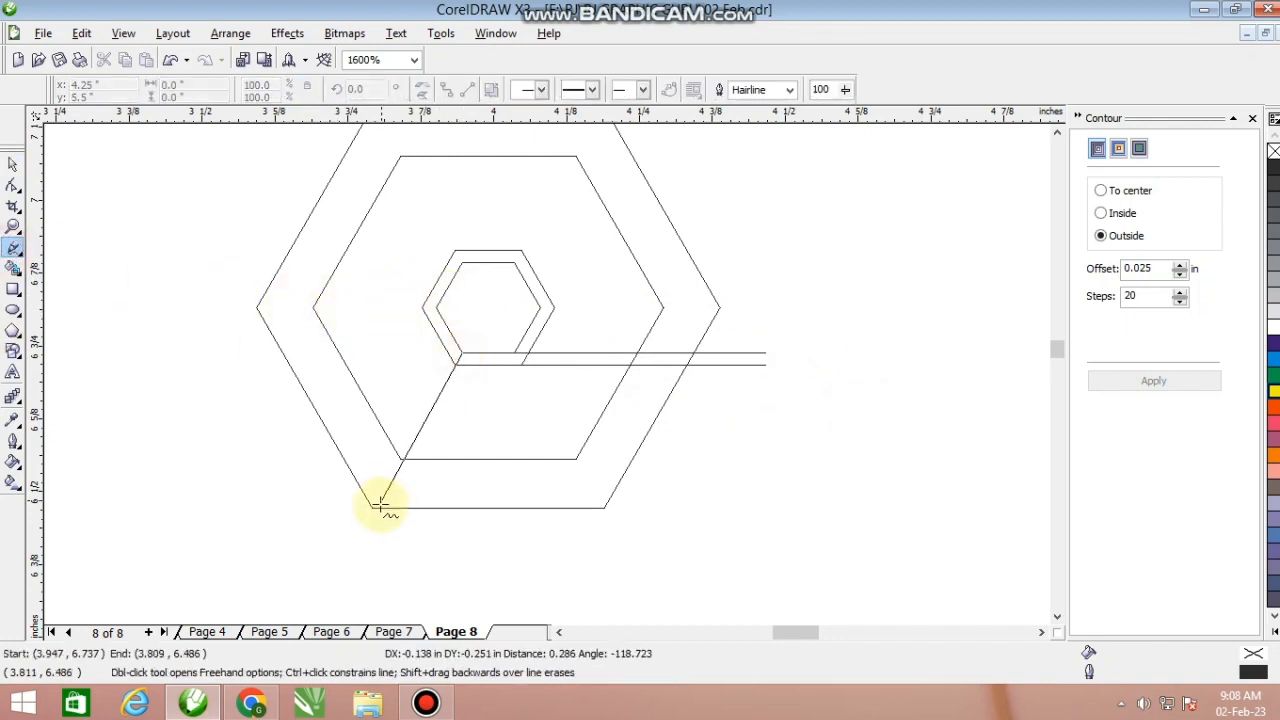
{"action": "left_click", "coordinate": [372, 509]}
{"action": "left_click", "coordinate": [13, 166]}
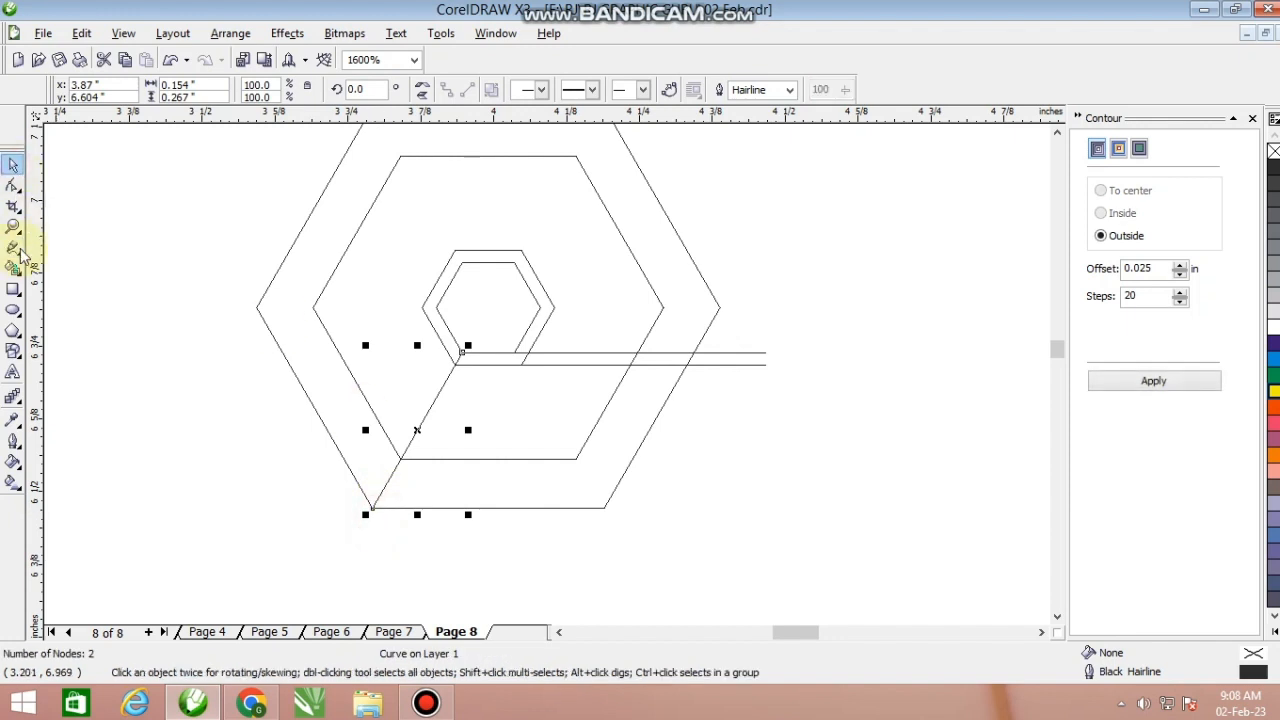
Draw a Bezier line from the innermost hexagon's left corner to the outermost hexagon's lower-left edge, parallel to the first diagonal
{"action": "left_click", "coordinate": [18, 254]}
{"action": "left_click", "coordinate": [70, 260]}
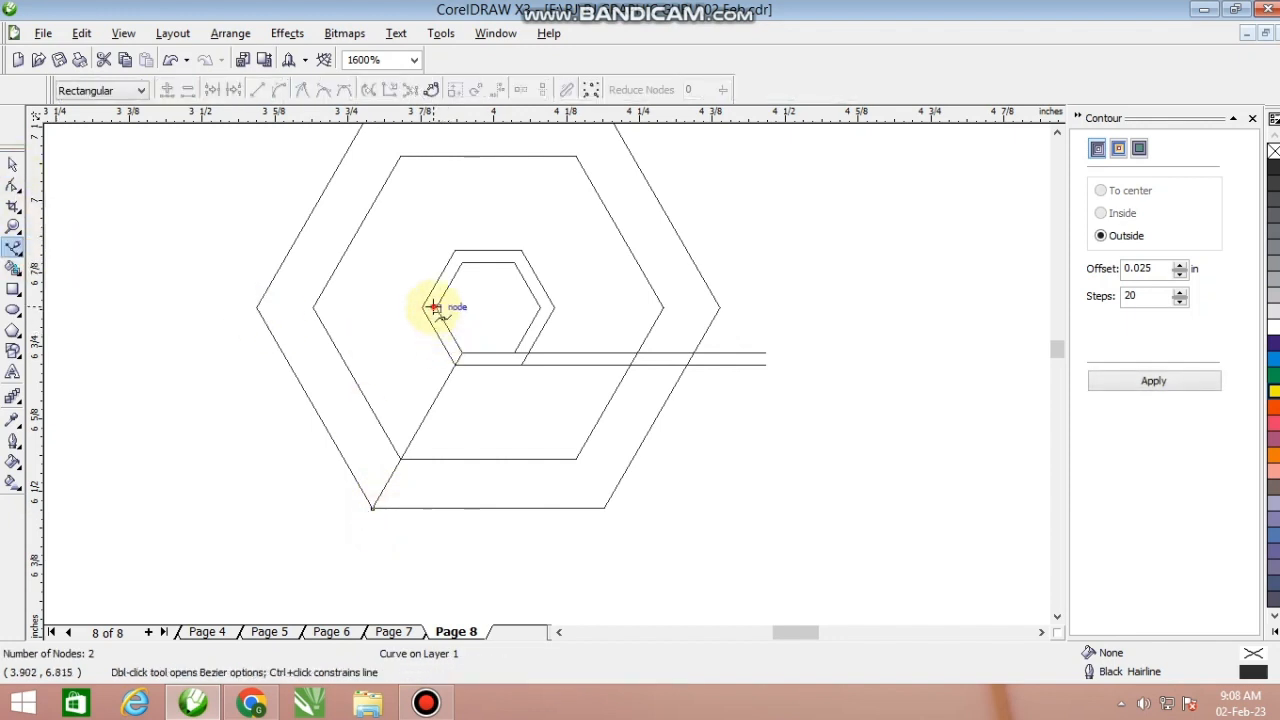
{"action": "left_click", "coordinate": [435, 308]}
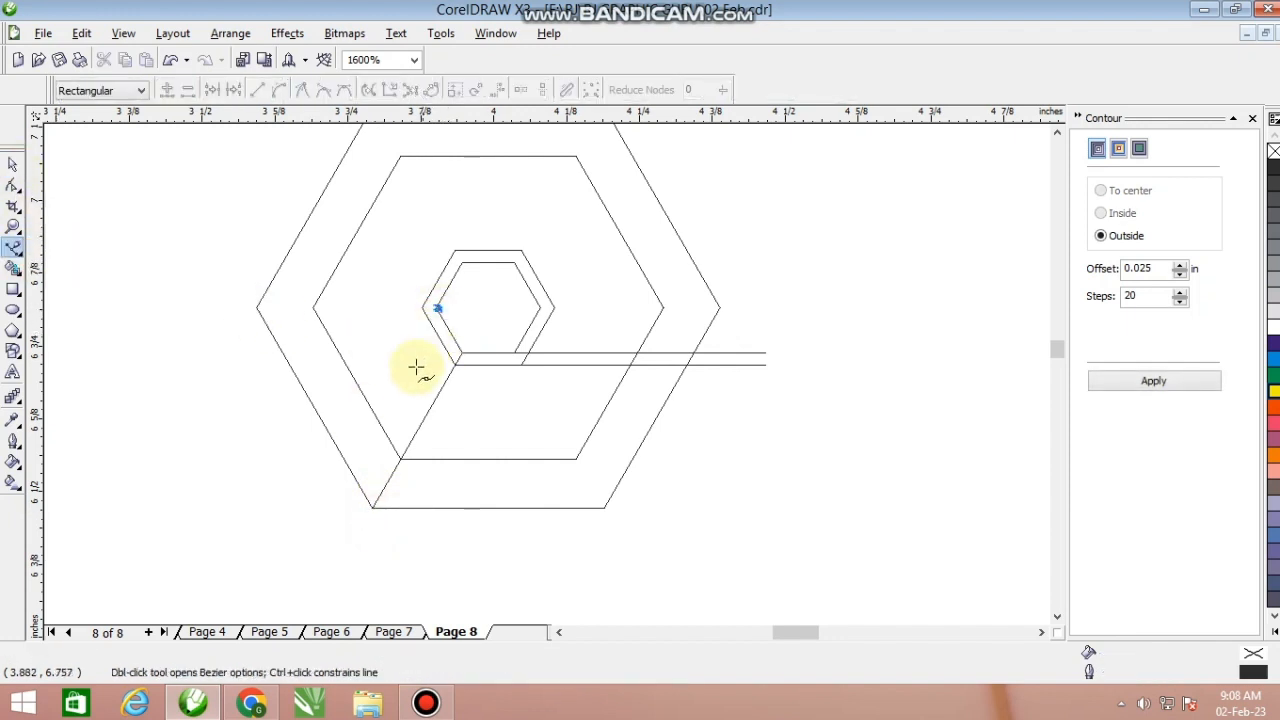
{"action": "left_click", "coordinate": [343, 460]}
{"action": "scroll", "coordinate": [547, 374], "scroll_direction": "up", "scroll_amount": 2}
{"action": "scroll", "coordinate": [294, 363], "scroll_direction": "down", "scroll_amount": 3}
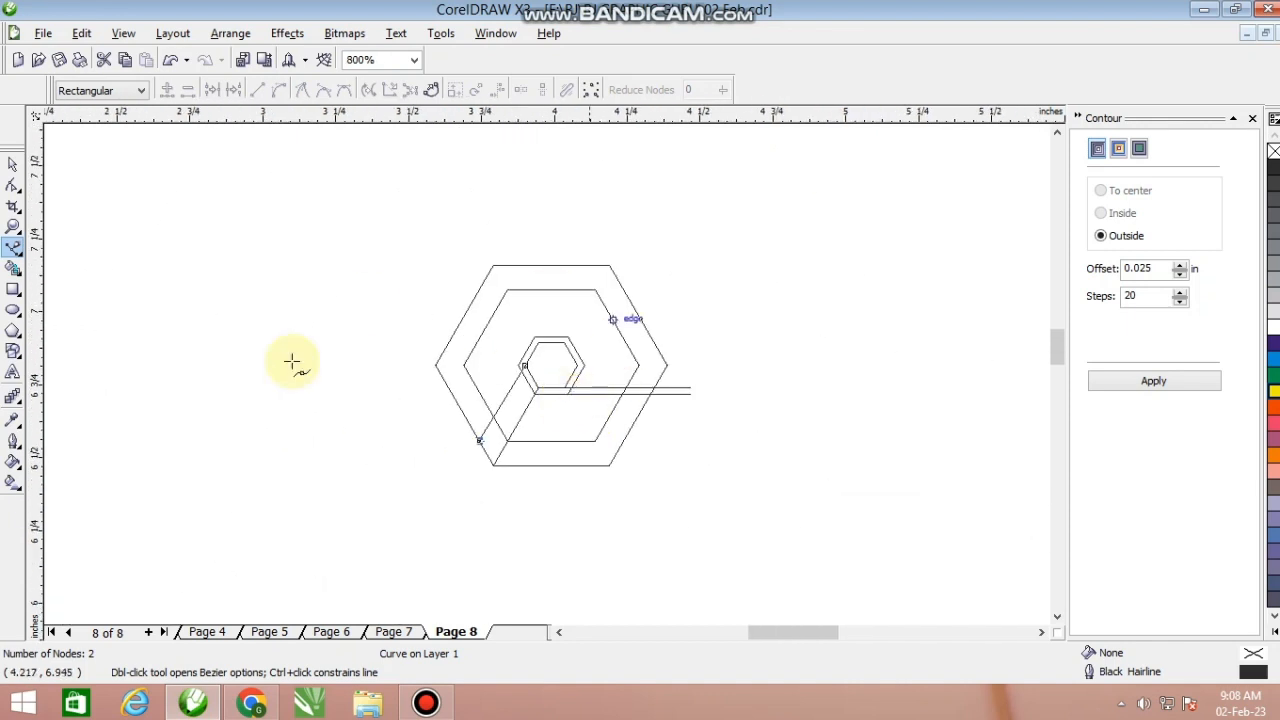
{"action": "scroll", "coordinate": [551, 363], "scroll_direction": "up", "scroll_amount": 1}
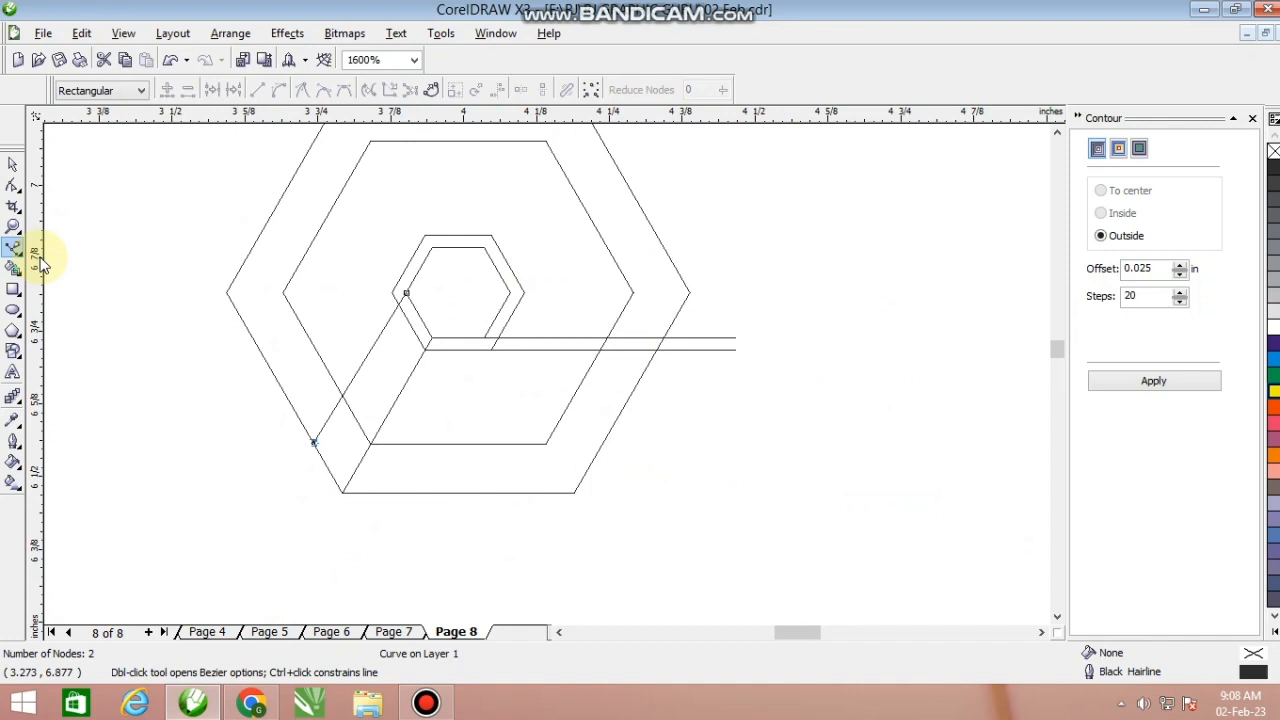
{"action": "left_click", "coordinate": [12, 163]}
{"action": "left_click", "coordinate": [13, 247]}
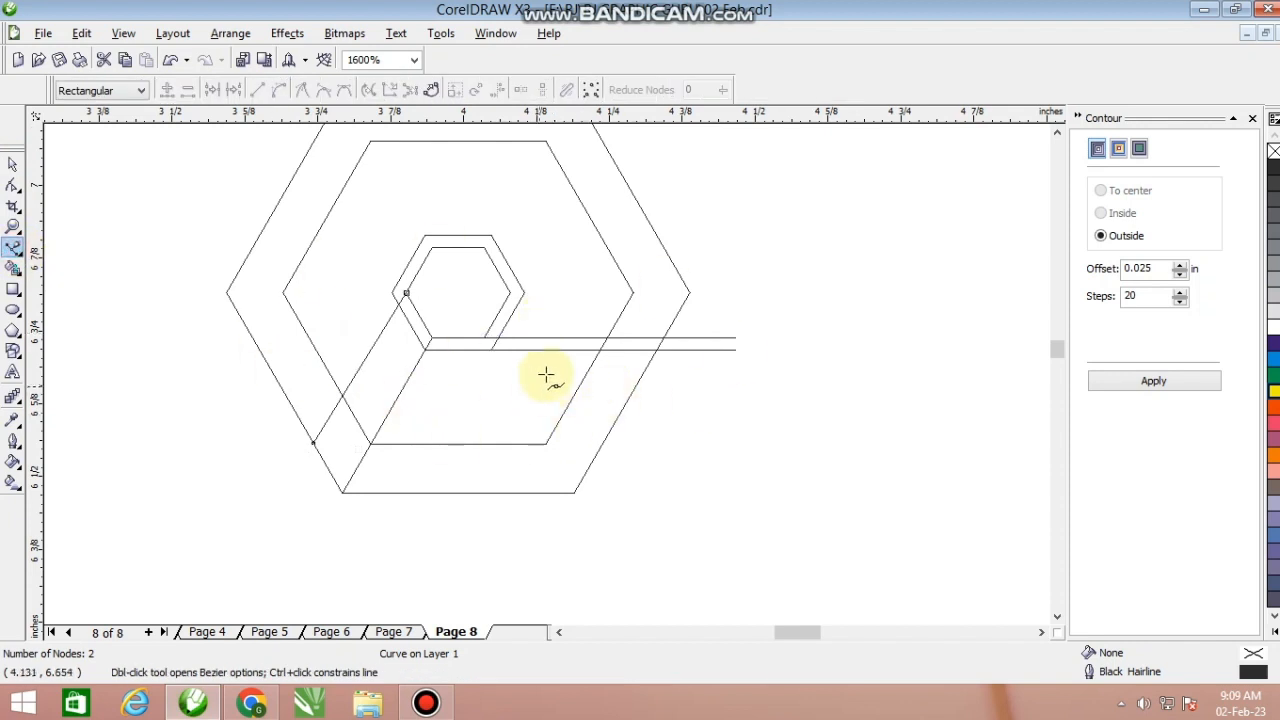
{"action": "scroll", "coordinate": [539, 387], "scroll_direction": "up", "scroll_amount": 1}
{"action": "left_click", "coordinate": [10, 166]}
Make a copy of the two horizontal lines rotated to 300 degrees, crossing the hexagons' right side
{"action": "scroll", "coordinate": [809, 434], "scroll_direction": "down", "scroll_amount": 1}
{"action": "left_click_drag", "start_coordinate": [871, 380], "coordinate": [318, 331]}
{"action": "left_click", "coordinate": [678, 342]}
{"action": "left_click_drag", "start_coordinate": [678, 342], "coordinate": [674, 460]}
{"action": "left_click_drag", "start_coordinate": [641, 252], "coordinate": [664, 286]}
{"action": "scroll", "coordinate": [517, 383], "scroll_direction": "up", "scroll_amount": 1}
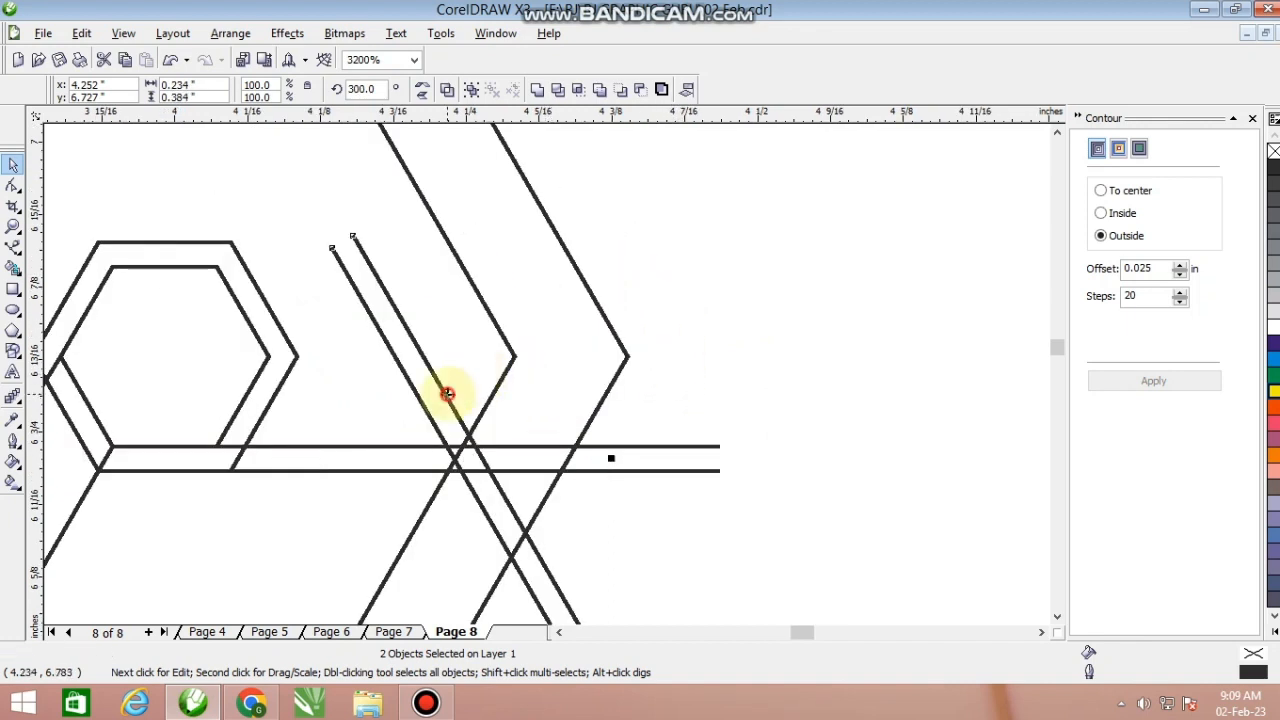
Move the rotated line pair so it crosses the point where the lower horizontal line meets the outermost hexagon
{"action": "left_click_drag", "start_coordinate": [466, 440], "coordinate": [503, 382]}
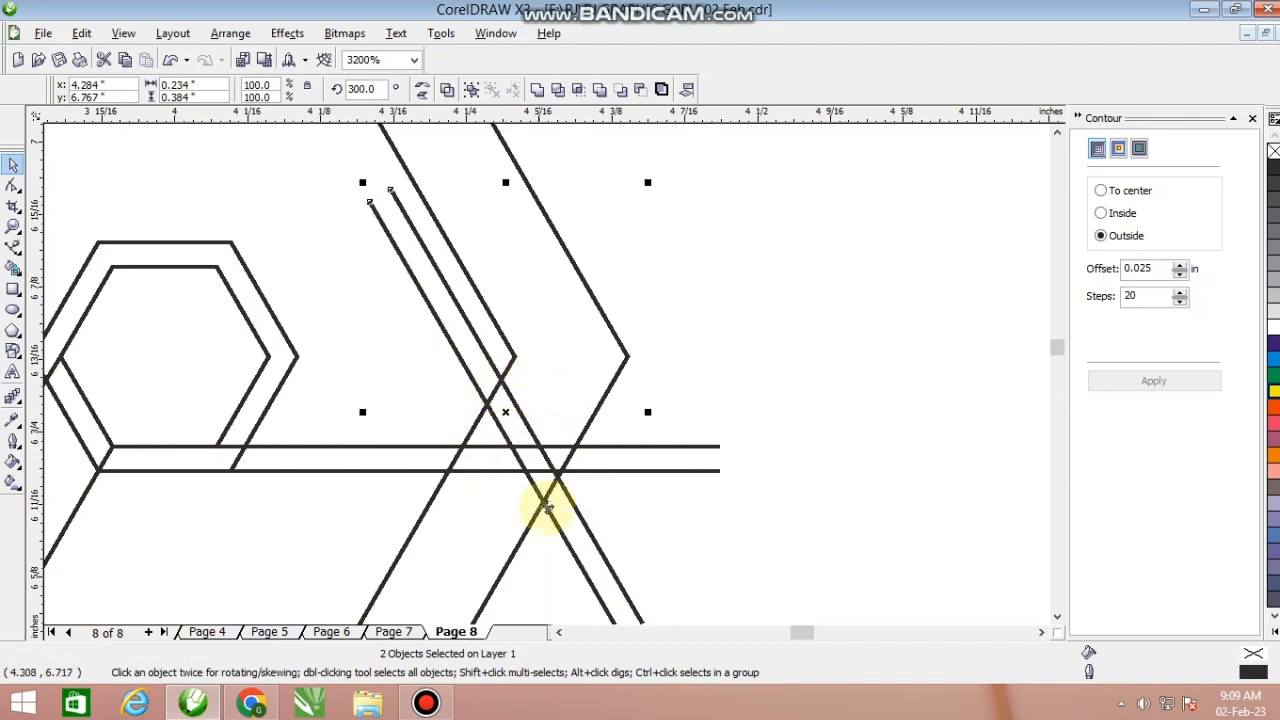
{"action": "scroll", "coordinate": [535, 367], "scroll_direction": "down", "scroll_amount": 2}
{"action": "scroll", "coordinate": [535, 367], "scroll_direction": "up", "scroll_amount": 1}
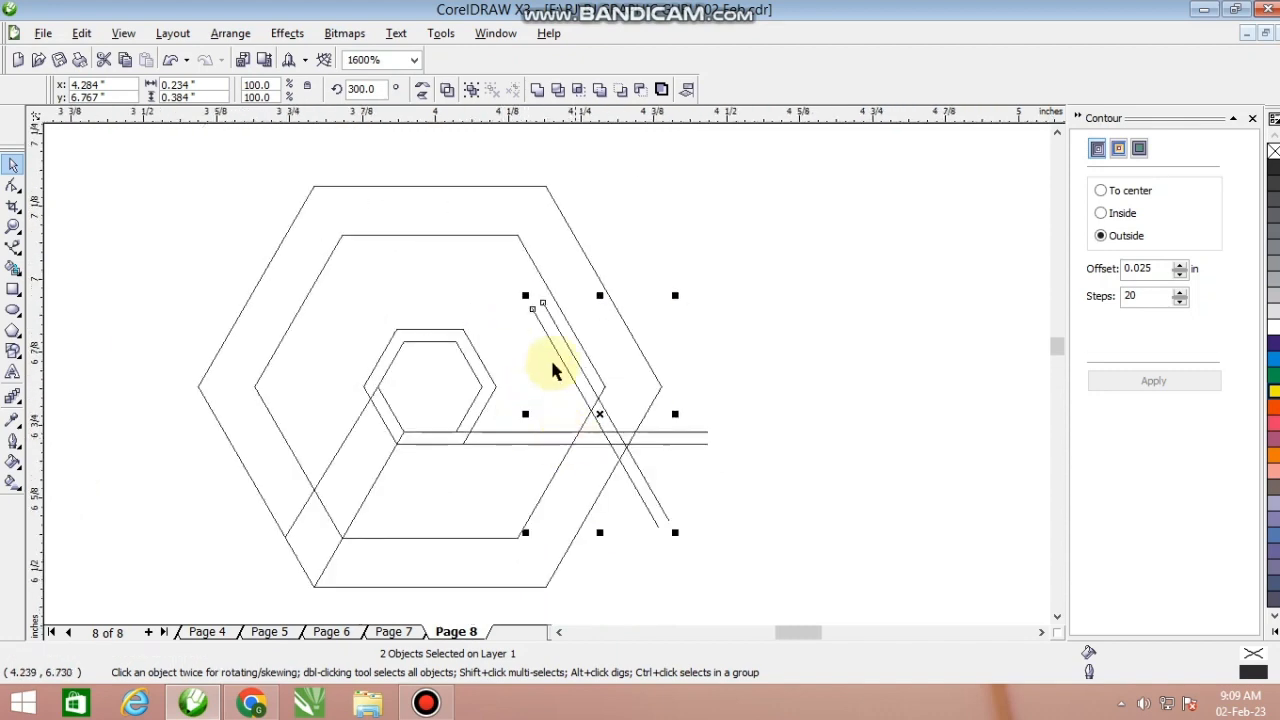
{"action": "scroll", "coordinate": [555, 370], "scroll_direction": "up", "scroll_amount": 2}
{"action": "left_click_drag", "start_coordinate": [541, 381], "coordinate": [550, 378]}
{"action": "scroll", "coordinate": [575, 355], "scroll_direction": "down", "scroll_amount": 2}
{"action": "left_click", "coordinate": [805, 425]}
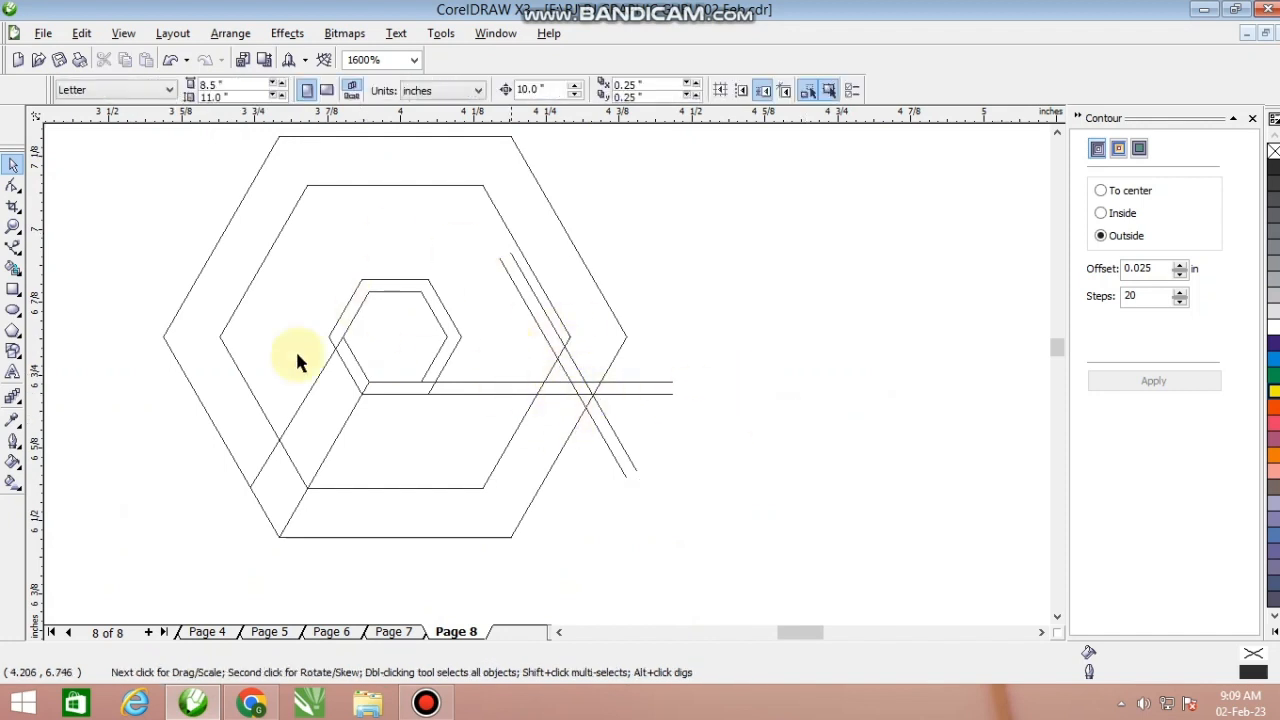
Smart-fill the parallelogram below the small hexagons with Desert Blue, undoing the extra fill attempted beside it
{"action": "left_click", "coordinate": [15, 268]}
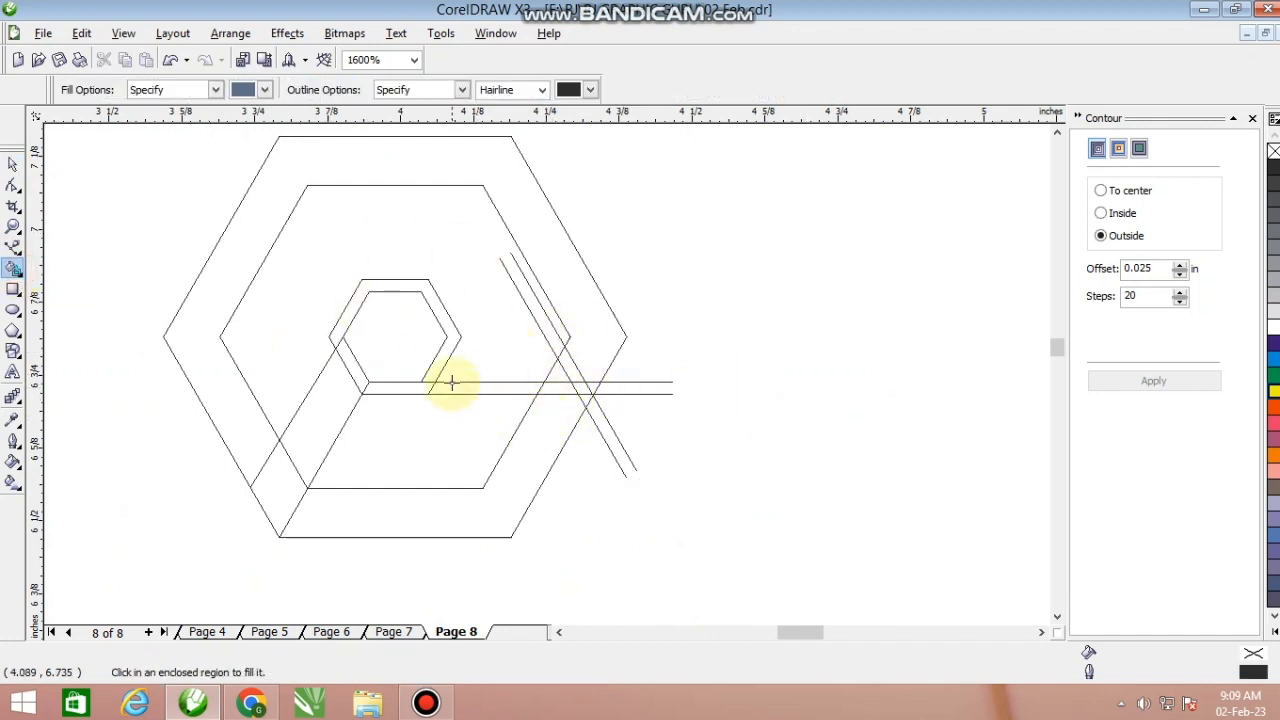
{"action": "left_click", "coordinate": [461, 427]}
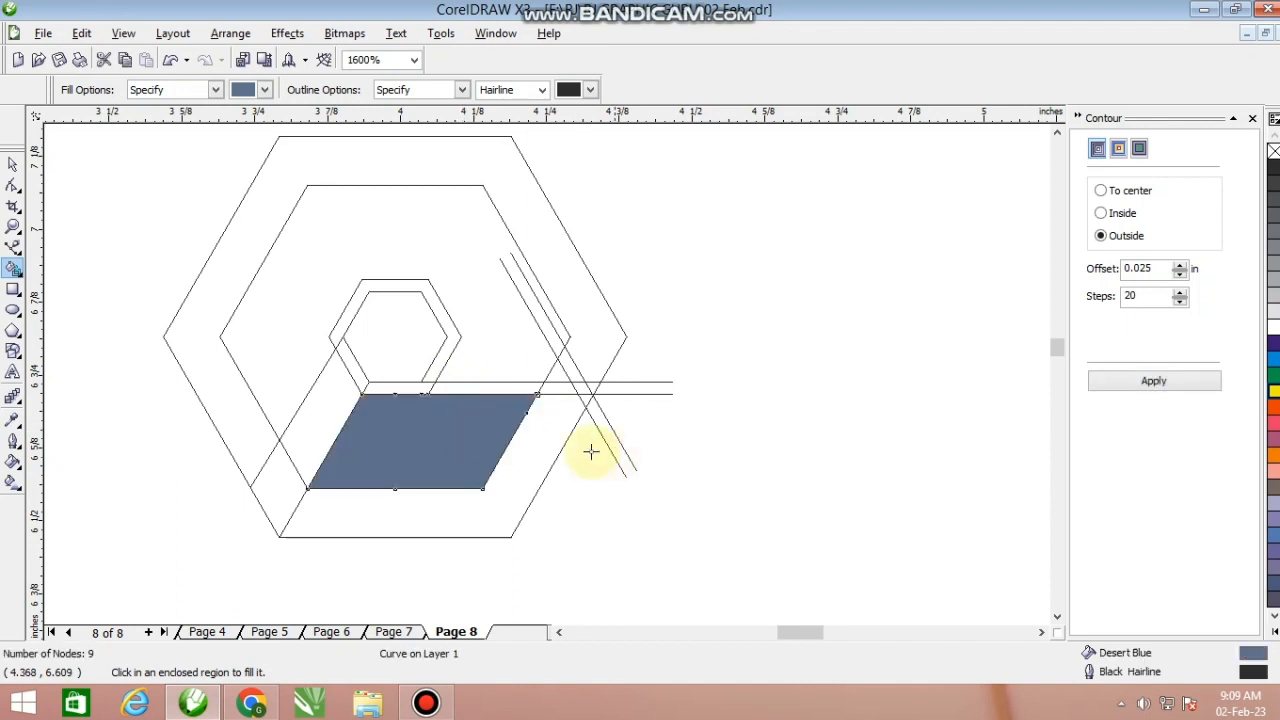
{"action": "left_click", "coordinate": [547, 442]}
{"action": "key", "text": "ctrl+z"}
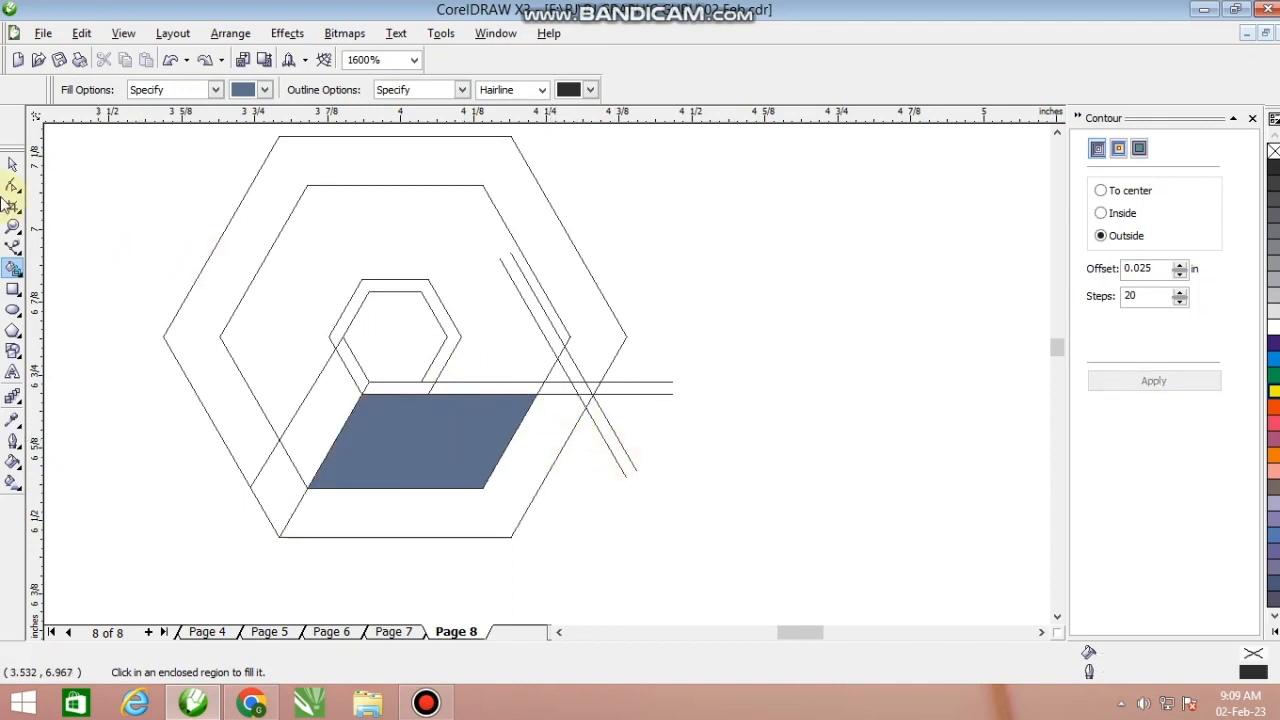
Copy the lower horizontal line downward and align it with the filled parallelogram's bottom edge
{"action": "left_click", "coordinate": [13, 165]}
{"action": "left_click_drag", "start_coordinate": [560, 393], "coordinate": [474, 471]}
{"action": "left_click", "coordinate": [473, 455], "text": "shift"}
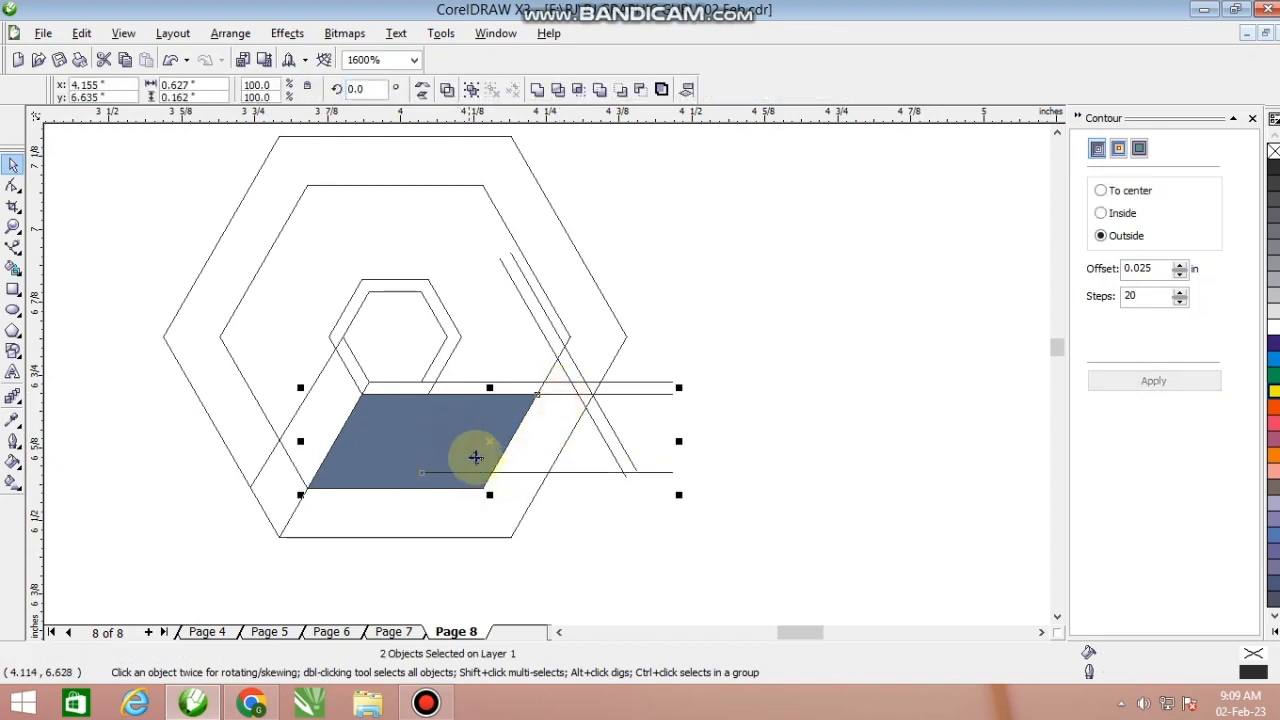
{"action": "left_click", "coordinate": [557, 550]}
{"action": "scroll", "coordinate": [543, 371], "scroll_direction": "up", "scroll_amount": 1}
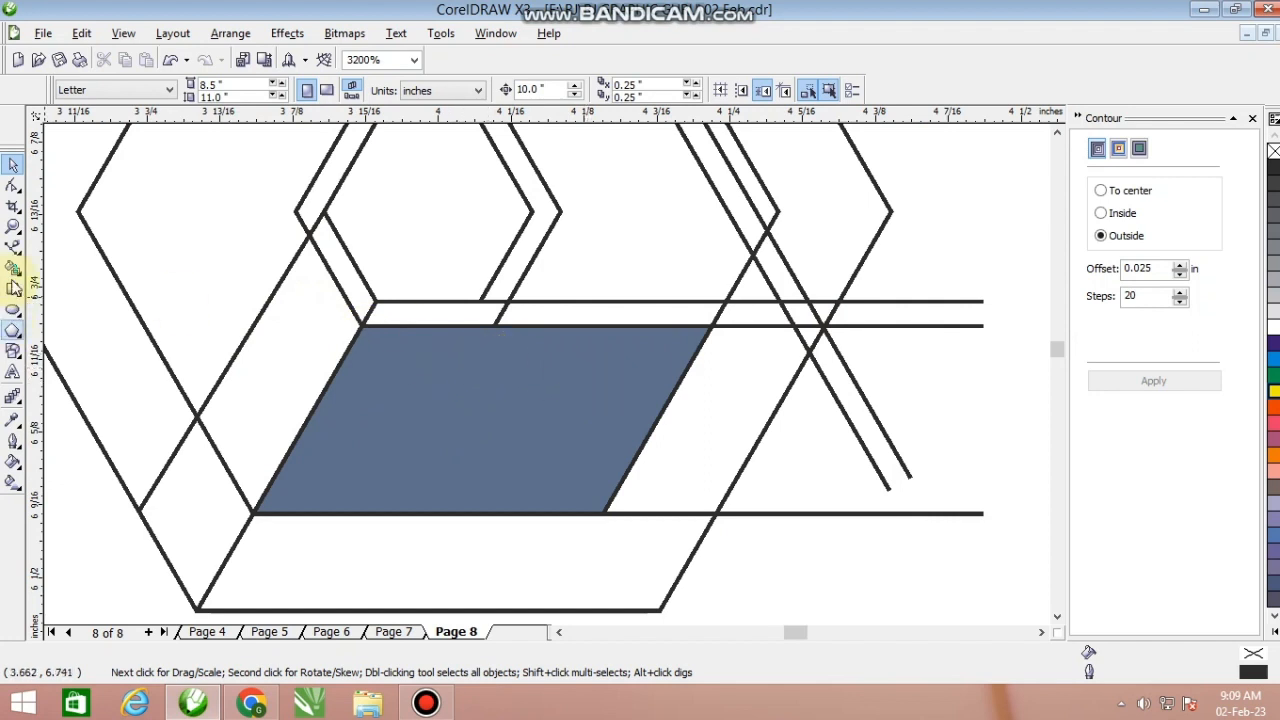
Smart-fill the parallelogram's right extension and the narrow strip between the two upper horizontal lines with Desert Blue
{"action": "left_click", "coordinate": [13, 268]}
{"action": "left_click", "coordinate": [686, 420]}
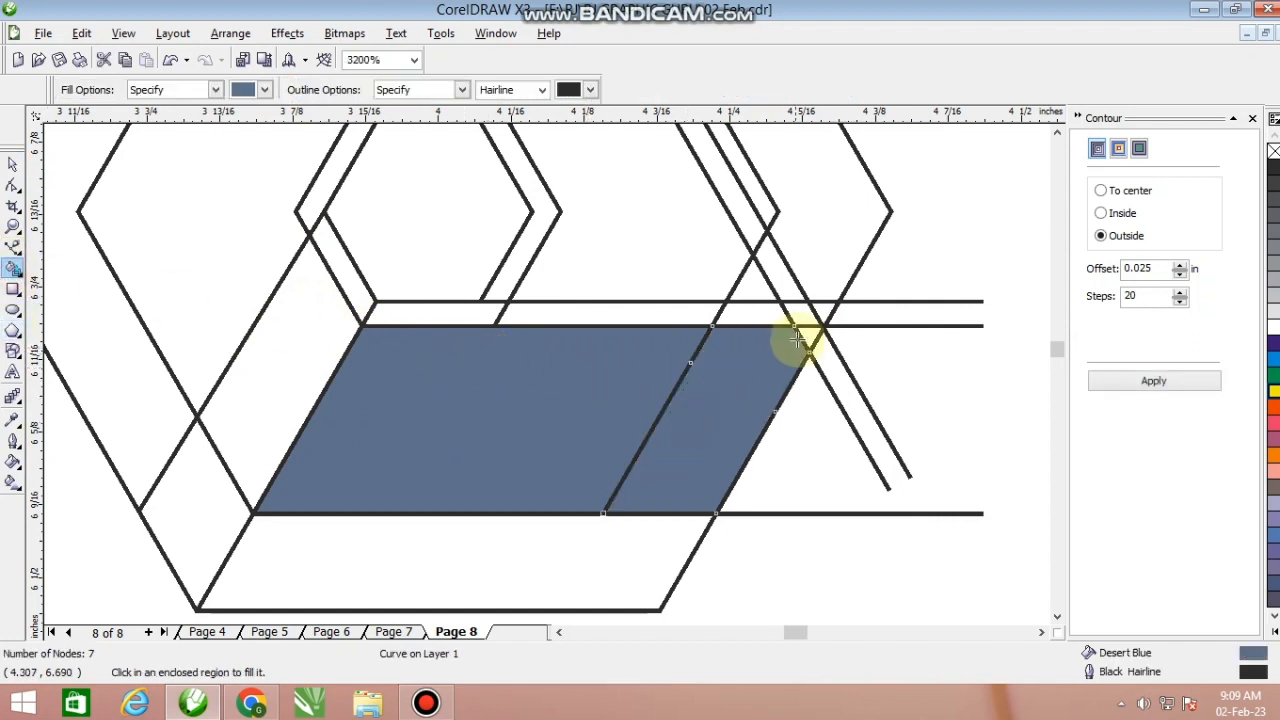
{"action": "scroll", "coordinate": [808, 335], "scroll_direction": "up", "scroll_amount": 1}
{"action": "left_click", "coordinate": [551, 343]}
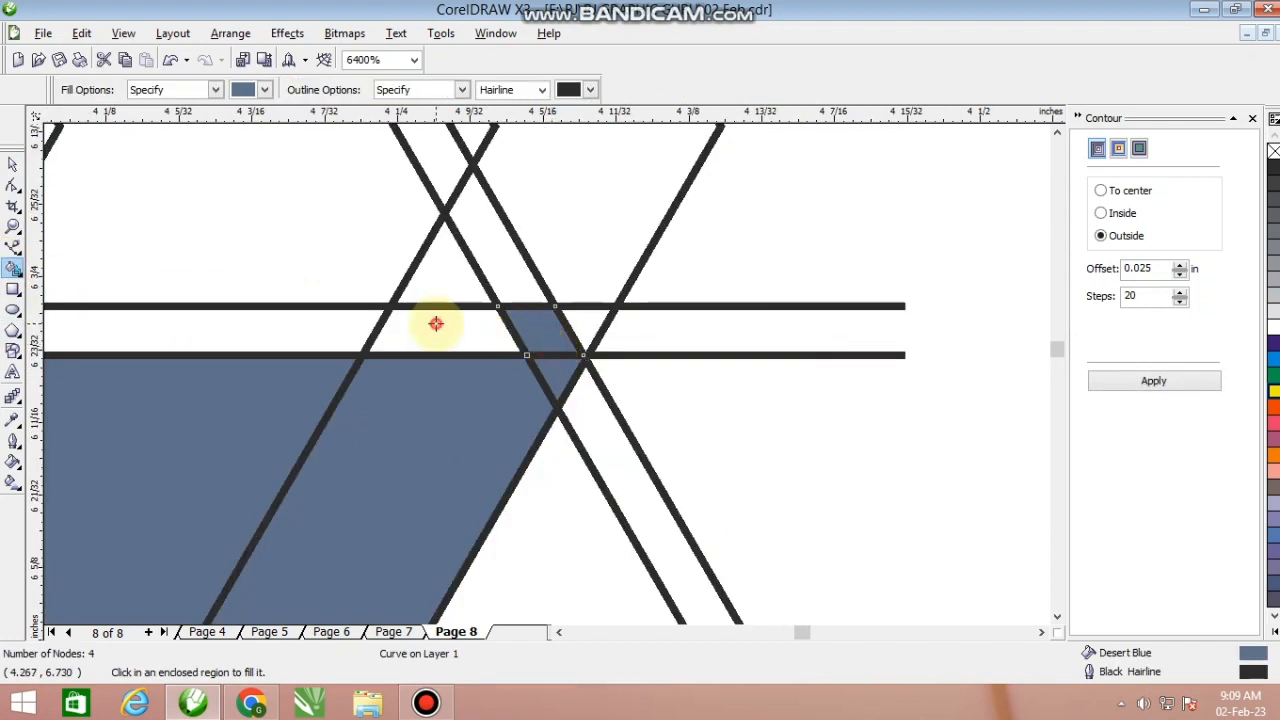
{"action": "scroll", "coordinate": [434, 320], "scroll_direction": "down", "scroll_amount": 1}
{"action": "left_click", "coordinate": [473, 361]}
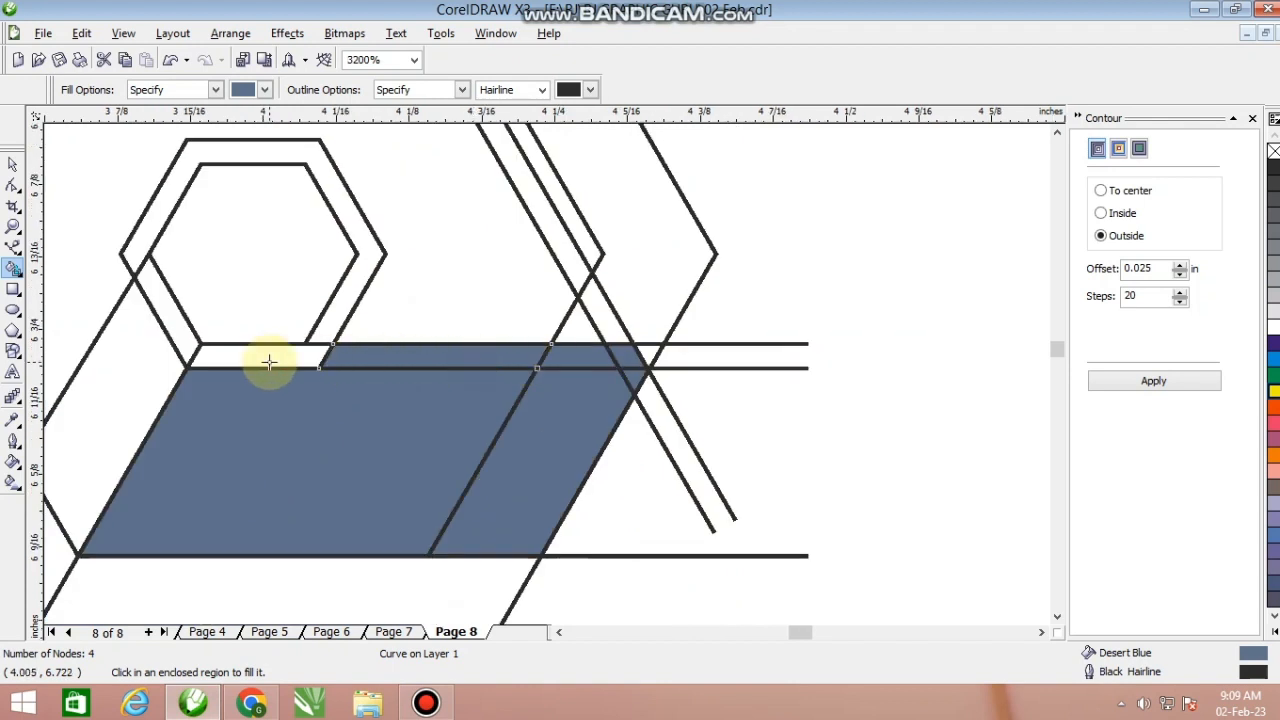
{"action": "left_click", "coordinate": [268, 361]}
Smart-fill the narrow left rim, the left side face and the small triangle at the right tip with Desert Blue
{"action": "left_click", "coordinate": [177, 323]}
{"action": "left_click", "coordinate": [118, 385]}
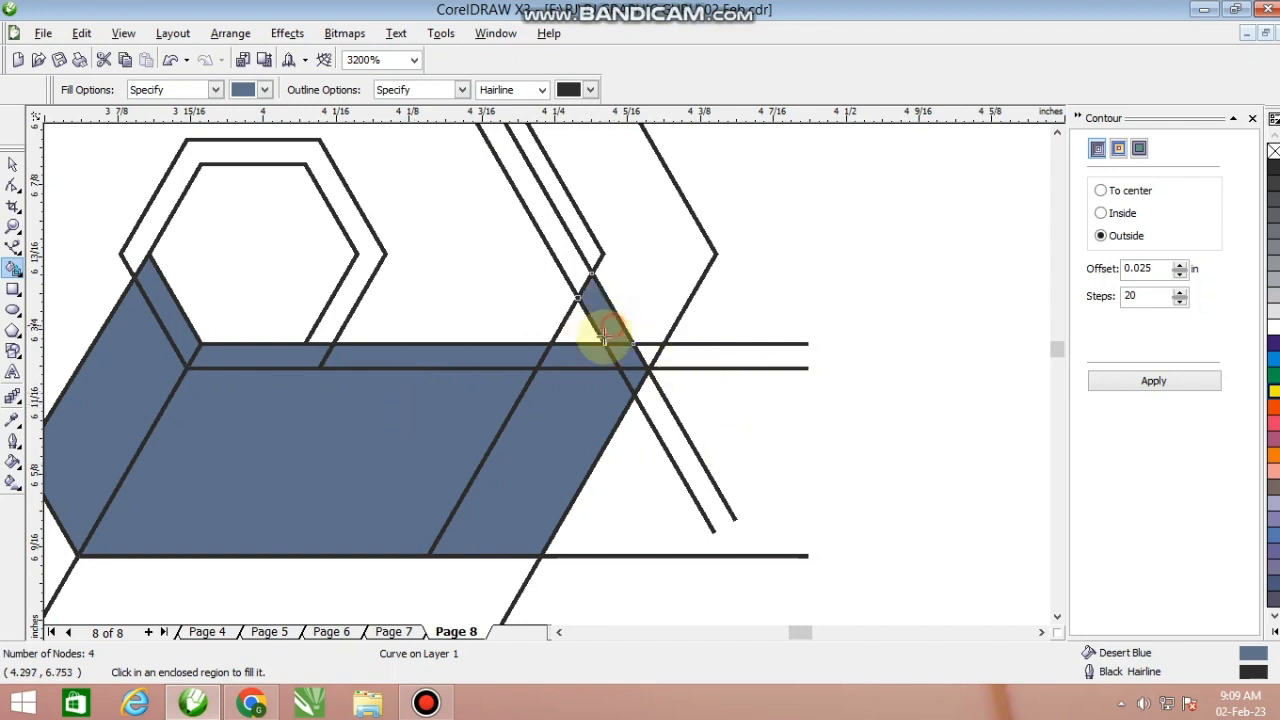
{"action": "left_click", "coordinate": [565, 323]}
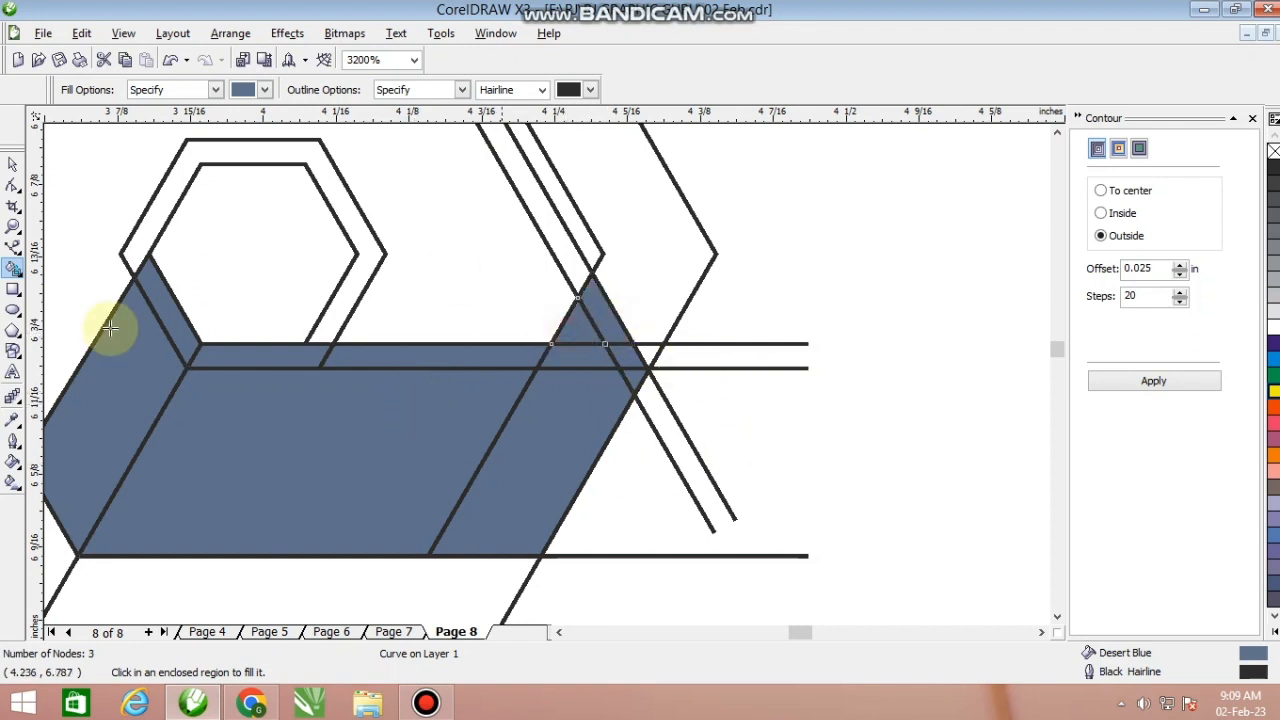
Weld the narrow rim pieces, from the left rim across the strip to the right tip, into one shape
{"action": "left_click", "coordinate": [12, 166]}
{"action": "left_click", "coordinate": [175, 331]}
{"action": "left_click", "coordinate": [283, 358], "text": "shift"}
{"action": "left_click_drag", "start_coordinate": [283, 358], "coordinate": [288, 384]}
{"action": "key", "text": "ctrl+z"}
{"action": "left_click", "coordinate": [369, 360], "text": "shift"}
{"action": "left_click_drag", "start_coordinate": [386, 358], "coordinate": [396, 409]}
{"action": "key", "text": "ctrl+z"}
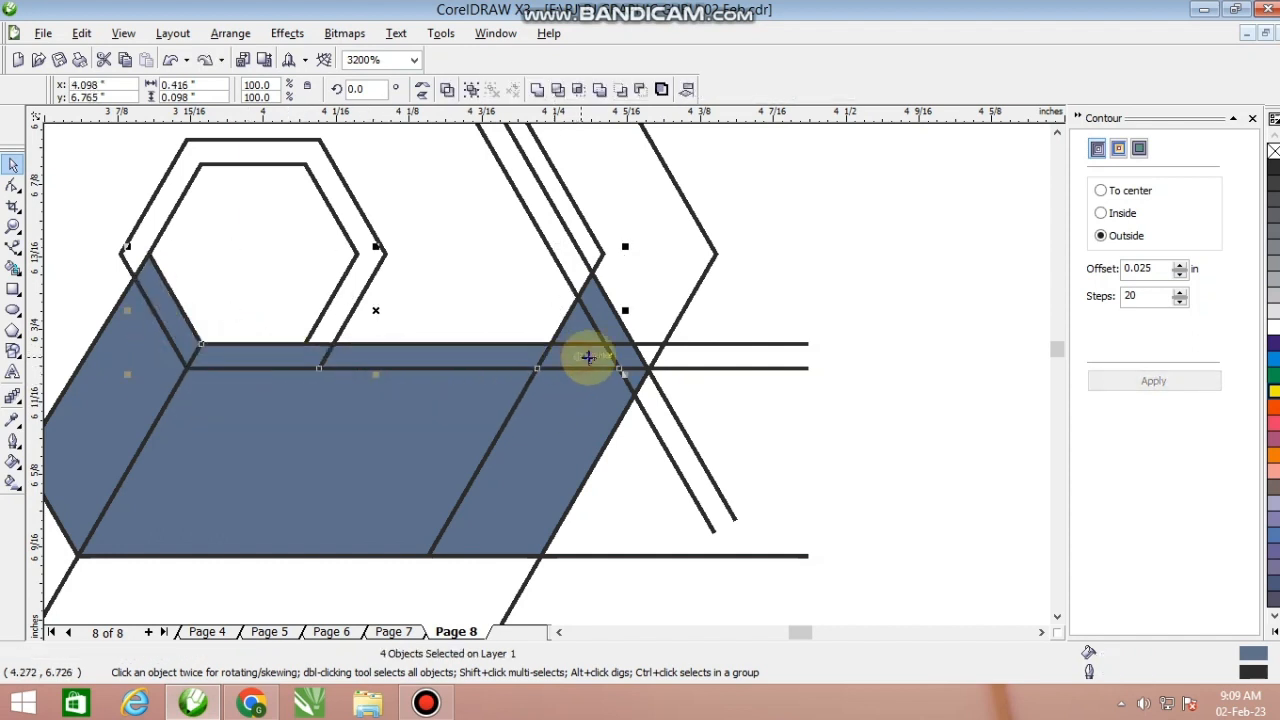
{"action": "left_click", "coordinate": [543, 371], "text": "shift"}
{"action": "scroll", "coordinate": [535, 365], "scroll_direction": "up", "scroll_amount": 1}
{"action": "left_click", "coordinate": [500, 316], "text": "shift"}
{"action": "left_click", "coordinate": [541, 92]}
{"action": "scroll", "coordinate": [479, 420], "scroll_direction": "down", "scroll_amount": 2}
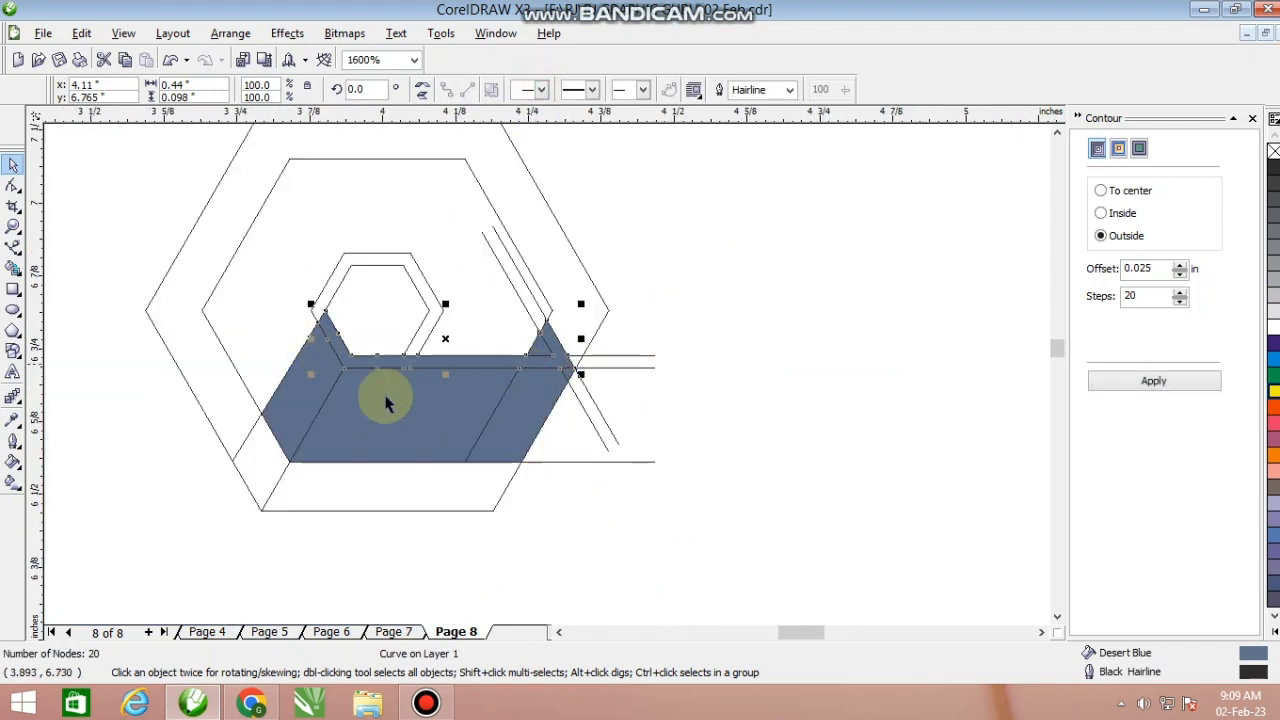
Weld the front parallelogram and its right extension pieces into one shape
{"action": "scroll", "coordinate": [512, 398], "scroll_direction": "up", "scroll_amount": 1}
{"action": "left_click", "coordinate": [568, 375]}
{"action": "left_click", "coordinate": [456, 366], "text": "shift"}
{"action": "scroll", "coordinate": [658, 328], "scroll_direction": "up", "scroll_amount": 1}
{"action": "left_click", "coordinate": [543, 364], "text": "shift"}
{"action": "left_click", "coordinate": [538, 89]}
{"action": "scroll", "coordinate": [480, 409], "scroll_direction": "down", "scroll_amount": 3}
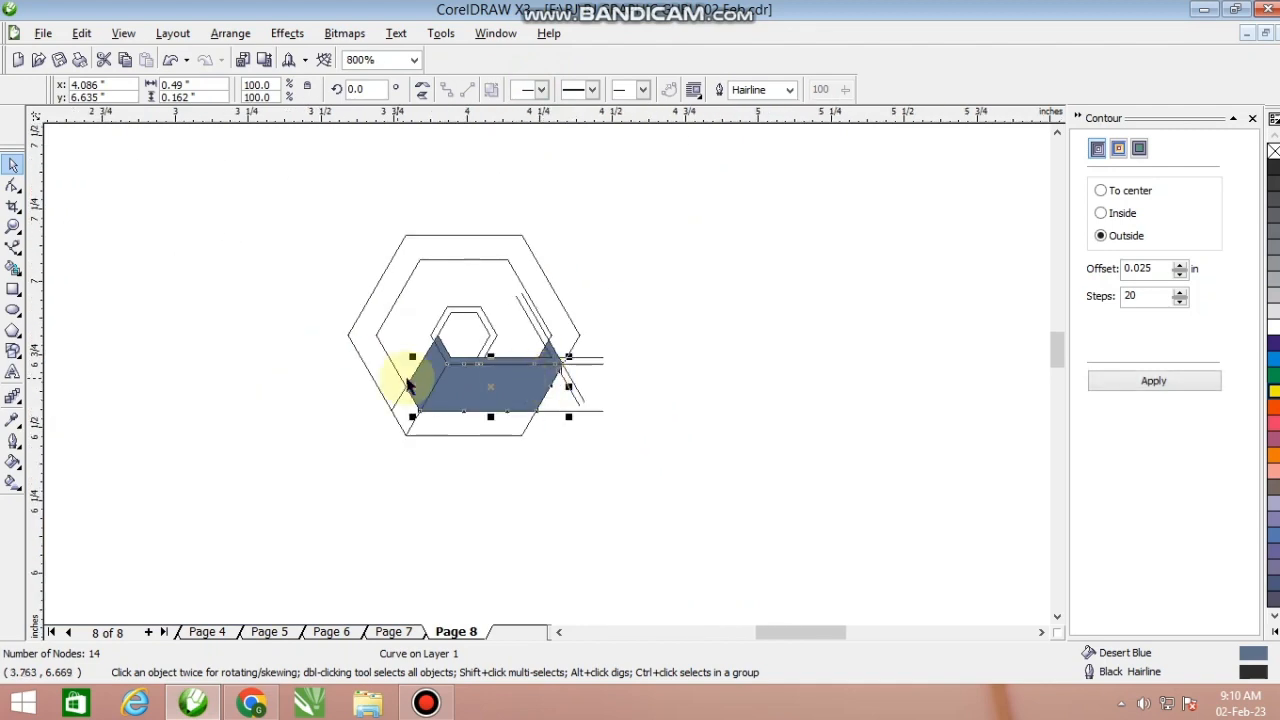
Delete the construction hexagons and guide lines around the filled shapes, keeping the innermost hexagon
{"action": "scroll", "coordinate": [523, 371], "scroll_direction": "up", "scroll_amount": 2}
{"action": "left_click", "coordinate": [595, 323], "text": "shift"}
{"action": "scroll", "coordinate": [594, 325], "scroll_direction": "down", "scroll_amount": 2}
{"action": "left_click", "coordinate": [549, 260]}
{"action": "key", "text": "Delete"}
{"action": "scroll", "coordinate": [585, 330], "scroll_direction": "up", "scroll_amount": 1}
{"action": "left_click_drag", "start_coordinate": [720, 200], "coordinate": [510, 505]}
{"action": "left_click", "coordinate": [680, 314]}
{"action": "left_click", "coordinate": [571, 323]}
{"action": "key", "text": "Delete"}
{"action": "left_click", "coordinate": [570, 338]}
{"action": "key", "text": "Delete"}
{"action": "key", "text": "Delete"}
{"action": "left_click", "coordinate": [414, 398]}
{"action": "key", "text": "Delete"}
{"action": "left_click", "coordinate": [318, 520]}
{"action": "key", "text": "Delete"}
{"action": "left_click", "coordinate": [384, 484]}
{"action": "key", "text": "Delete"}
{"action": "left_click", "coordinate": [640, 406]}
{"action": "key", "text": "Delete"}
{"action": "left_click", "coordinate": [651, 397]}
{"action": "key", "text": "Delete"}
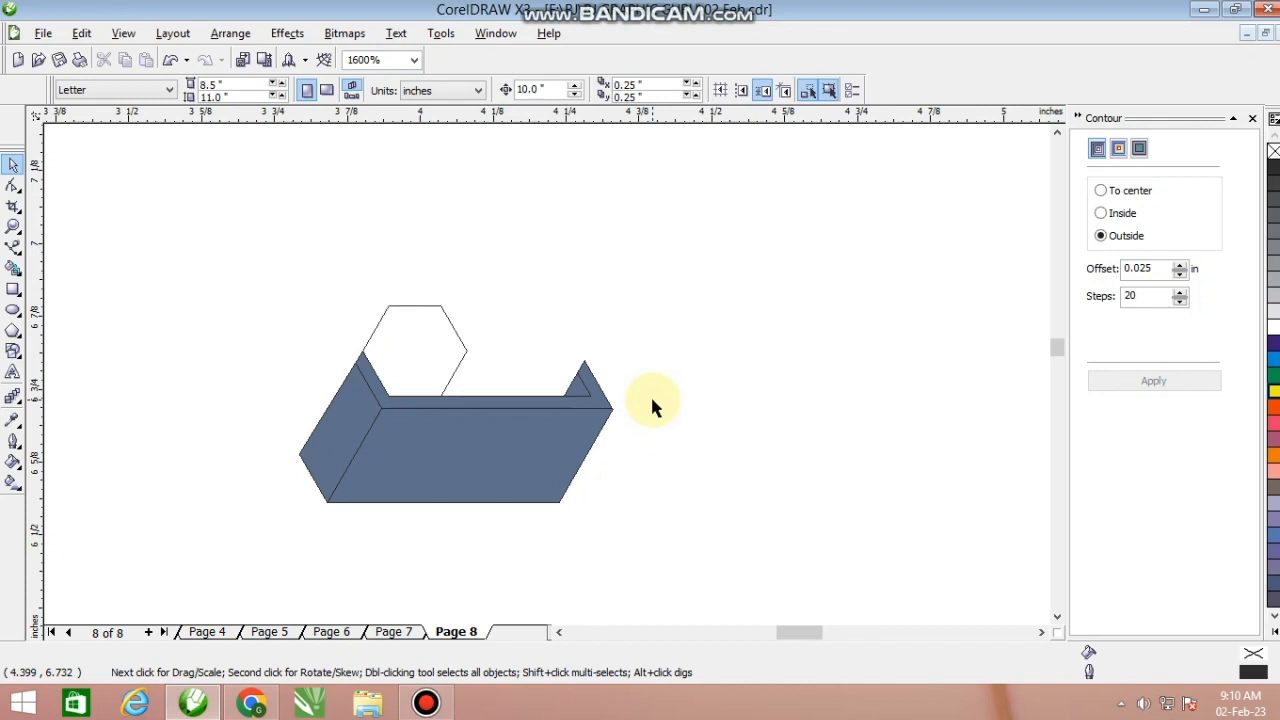
Apply a custom linear fountain fill from dark violet-blue to bright blue to the front face
{"action": "left_click", "coordinate": [449, 477]}
{"action": "scroll", "coordinate": [491, 477], "scroll_direction": "up", "scroll_amount": 1}
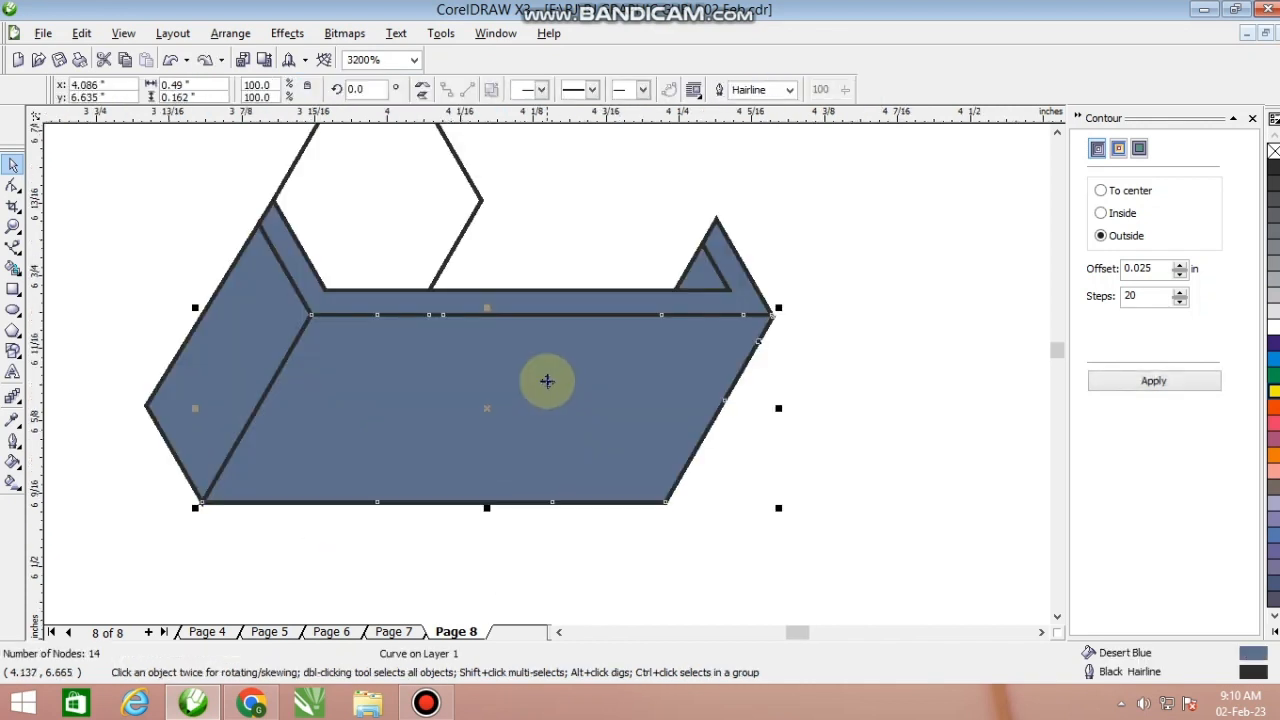
{"action": "key", "text": "F11"}
{"action": "left_click", "coordinate": [562, 331]}
{"action": "left_click", "coordinate": [660, 358]}
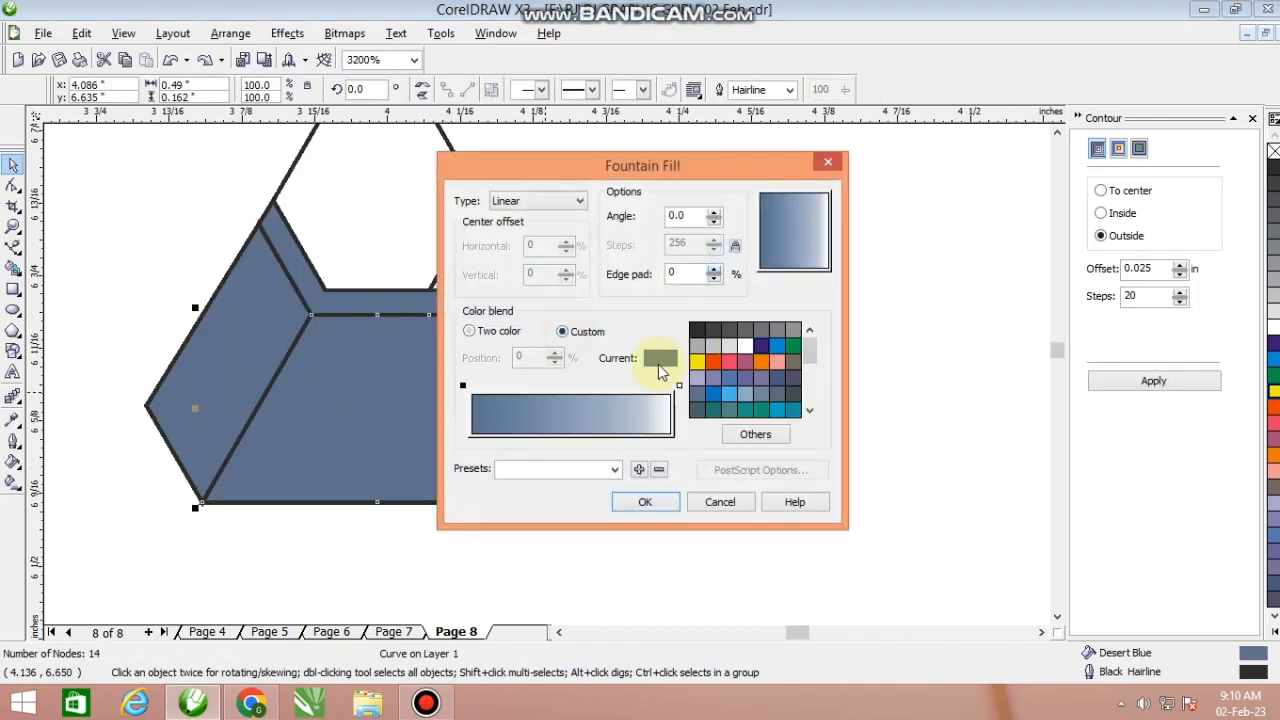
{"action": "left_click", "coordinate": [762, 346]}
{"action": "left_click", "coordinate": [679, 387]}
{"action": "left_click", "coordinate": [777, 346]}
{"action": "left_click", "coordinate": [645, 502]}
Repeat the same fountain fill on the left side face
{"action": "left_click", "coordinate": [226, 336]}
{"action": "key", "text": "ctrl+r"}
{"action": "scroll", "coordinate": [357, 382], "scroll_direction": "down", "scroll_amount": 1}
{"action": "scroll", "coordinate": [577, 366], "scroll_direction": "up", "scroll_amount": 1}
Repeat the fountain fill on the welded rim and reverse its direction, running from bright blue at left to violet-blue at right
{"action": "left_click", "coordinate": [635, 304]}
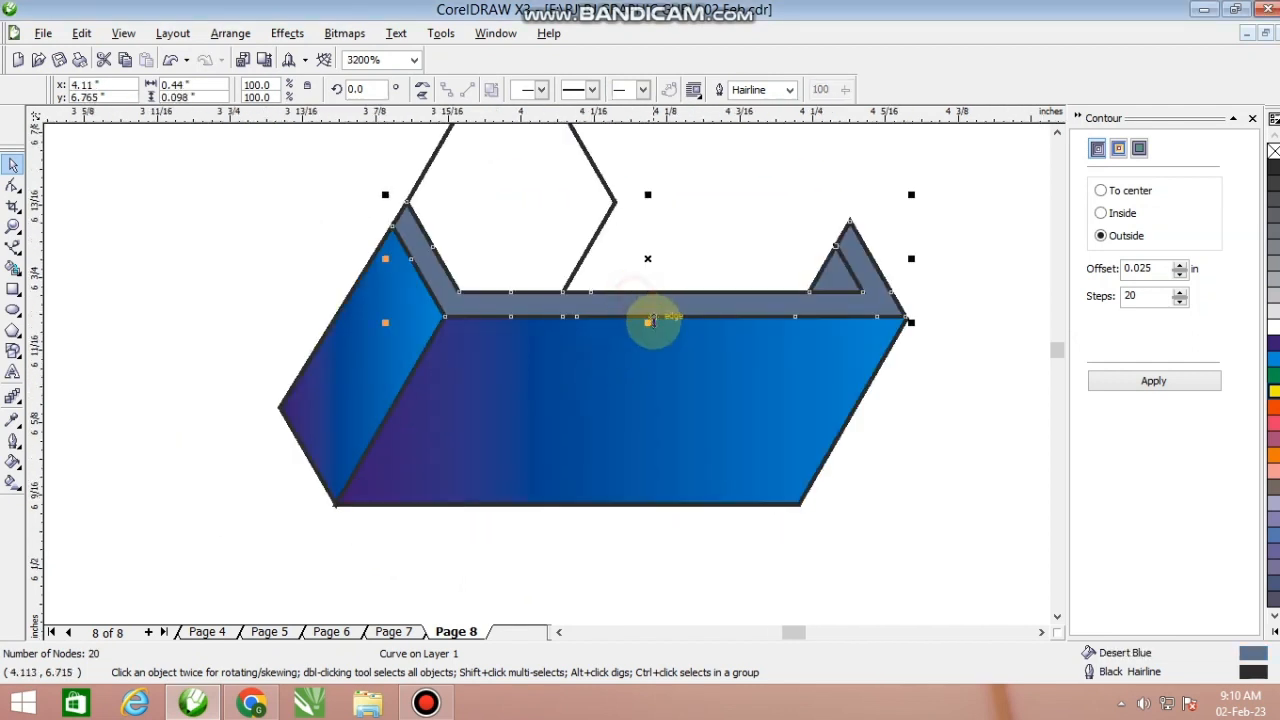
{"action": "key", "text": "ctrl+r"}
{"action": "key", "text": "F11"}
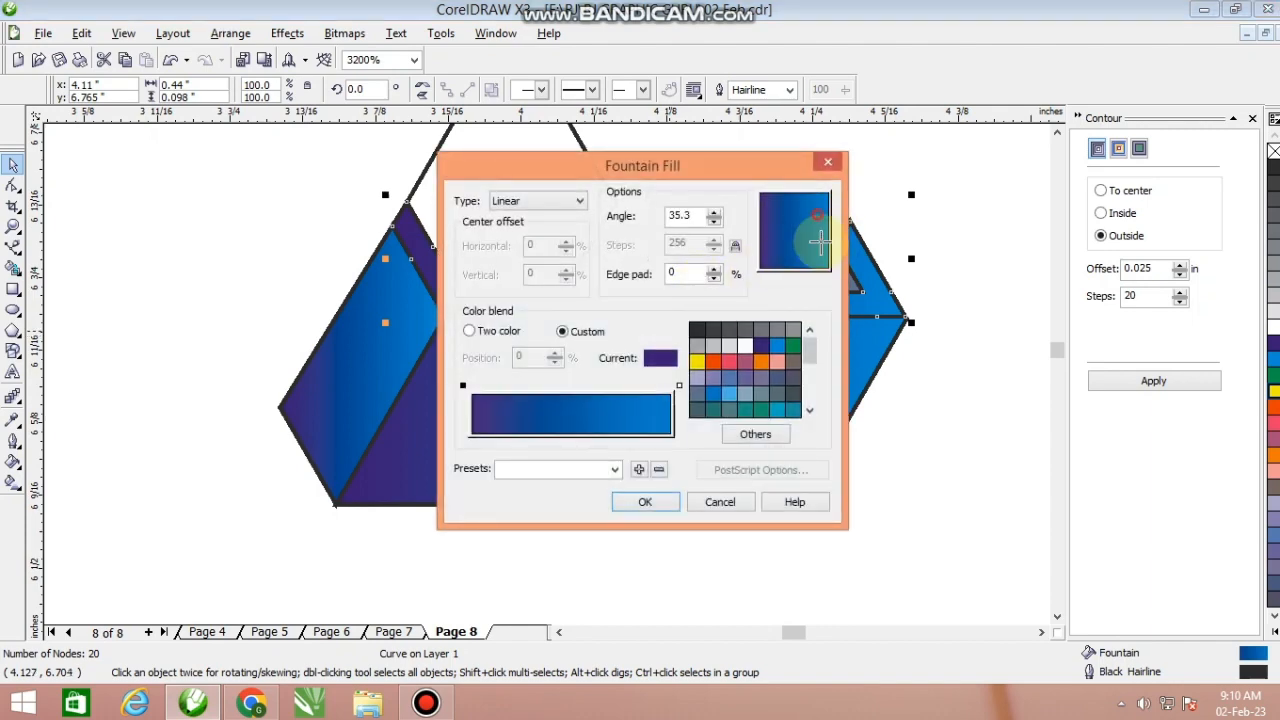
{"action": "left_click_drag", "start_coordinate": [819, 241], "coordinate": [691, 232]}
{"action": "left_click", "coordinate": [638, 502]}
Fill the small triangle inside the rim's tip with the uniform colour Blue, C100 M100 Y0 K0
{"action": "left_click", "coordinate": [829, 276]}
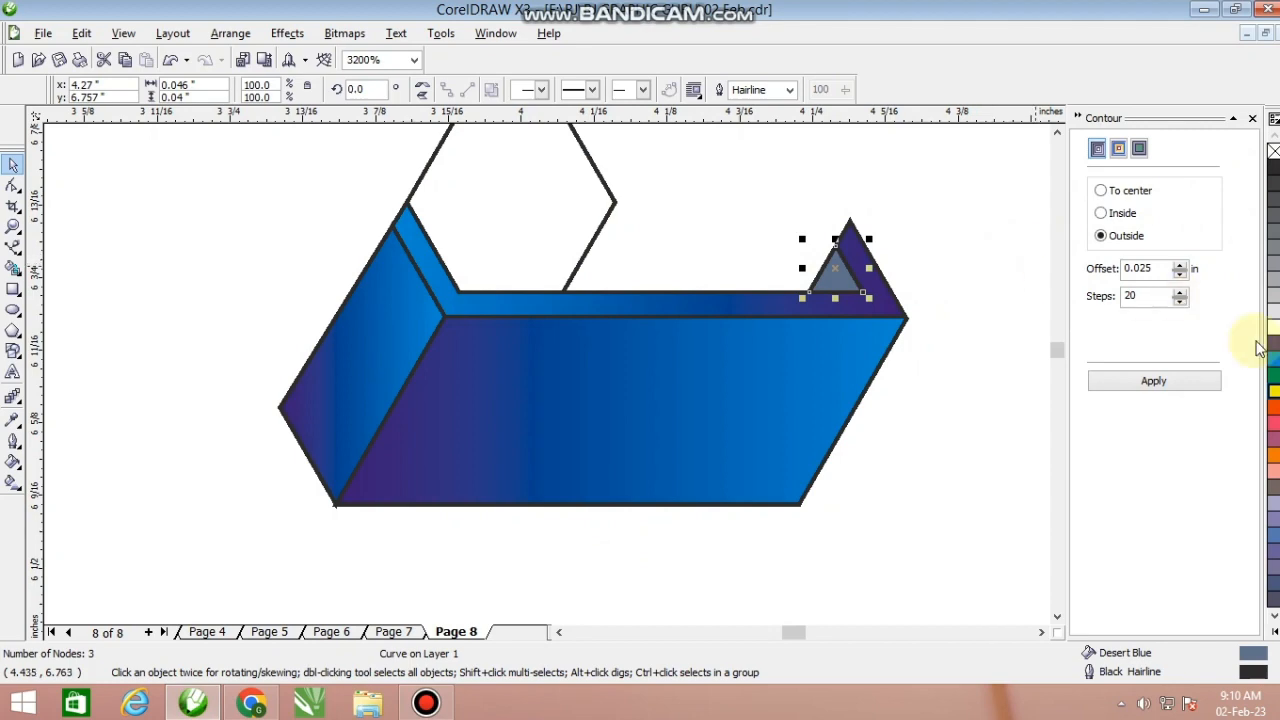
{"action": "key", "text": "shift+F11"}
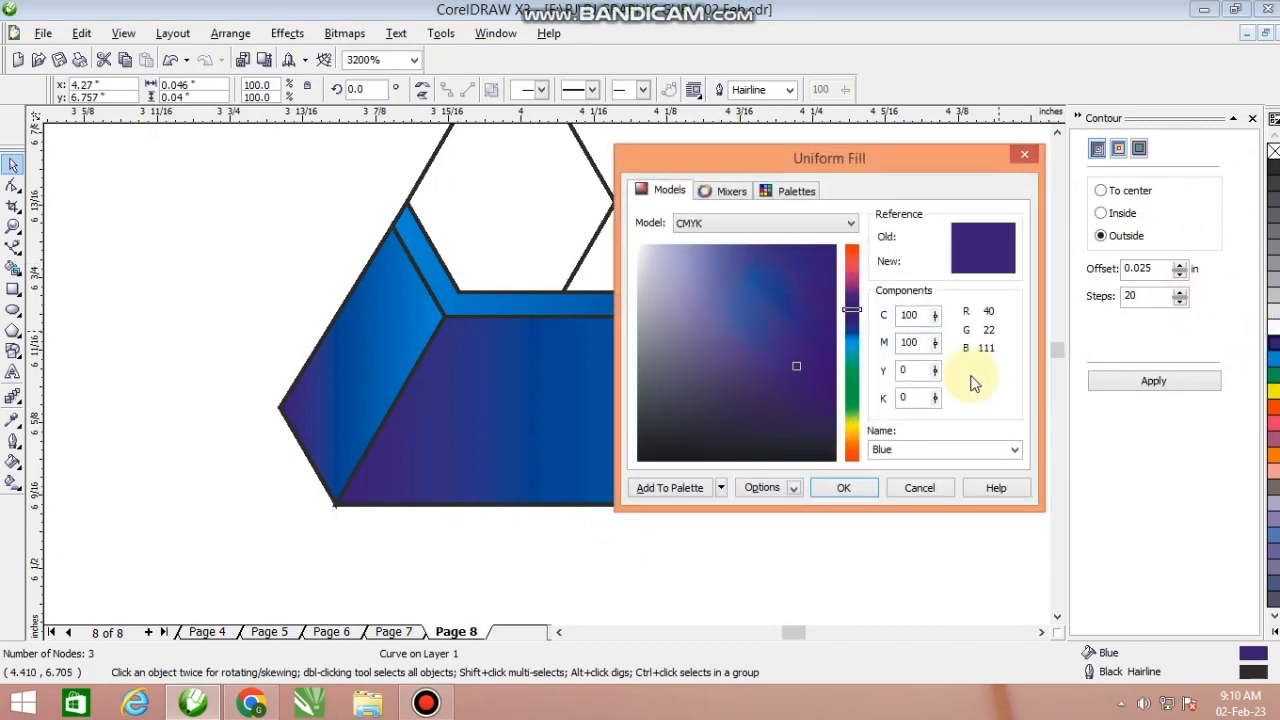
{"action": "left_click", "coordinate": [843, 487]}
Repeat the front face's violet-blue to bright blue fountain fill on the small triangle inside the rim's tip
{"action": "left_click", "coordinate": [731, 409]}
{"action": "key", "text": "F11"}
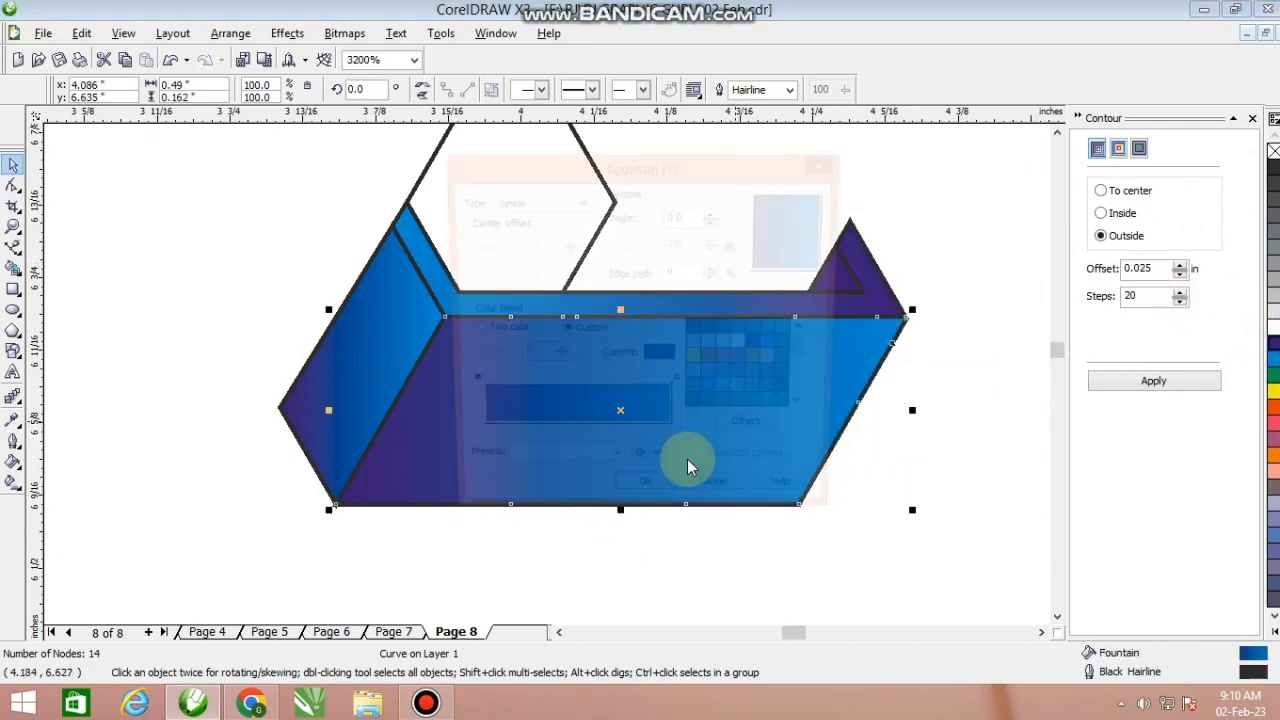
{"action": "left_click", "coordinate": [650, 509]}
{"action": "left_click", "coordinate": [829, 281]}
{"action": "key", "text": "ctrl+r"}
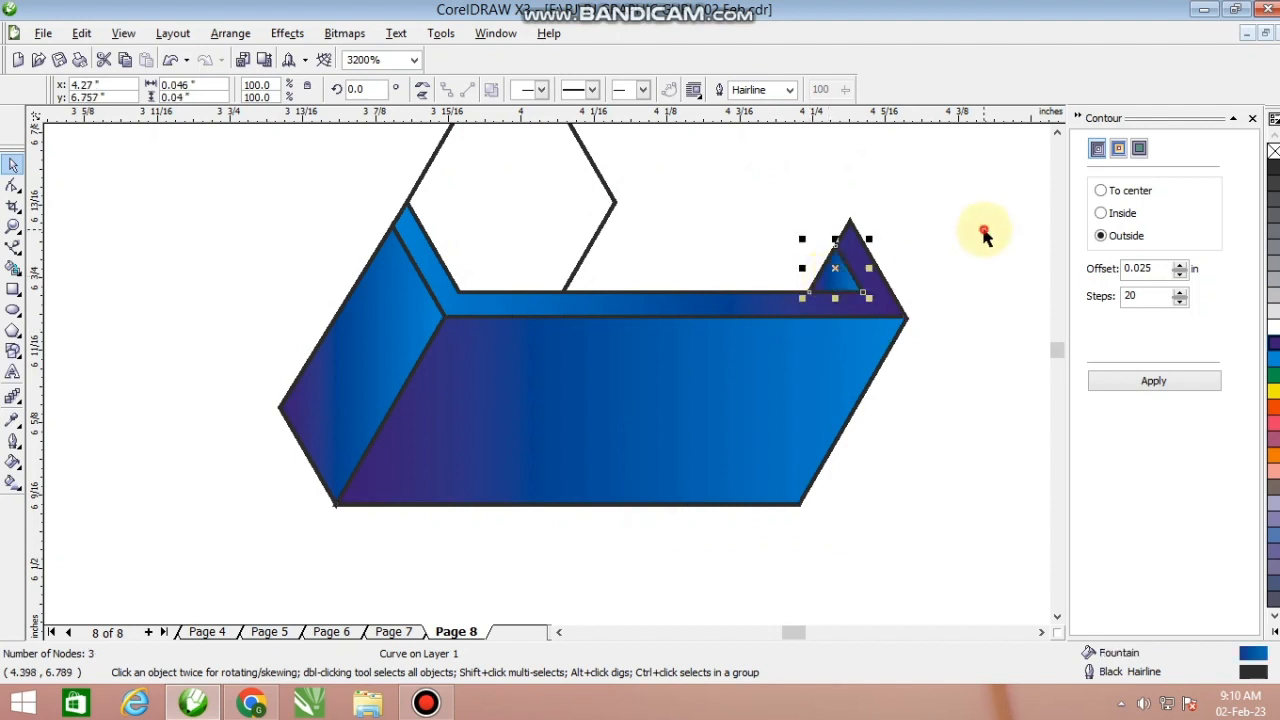
Remove the outlines from the four blue shapes and group them, leaving out the hexagon
{"action": "left_click", "coordinate": [983, 230]}
{"action": "scroll", "coordinate": [775, 401], "scroll_direction": "down", "scroll_amount": 1}
{"action": "left_click_drag", "start_coordinate": [273, 262], "coordinate": [273, 260]}
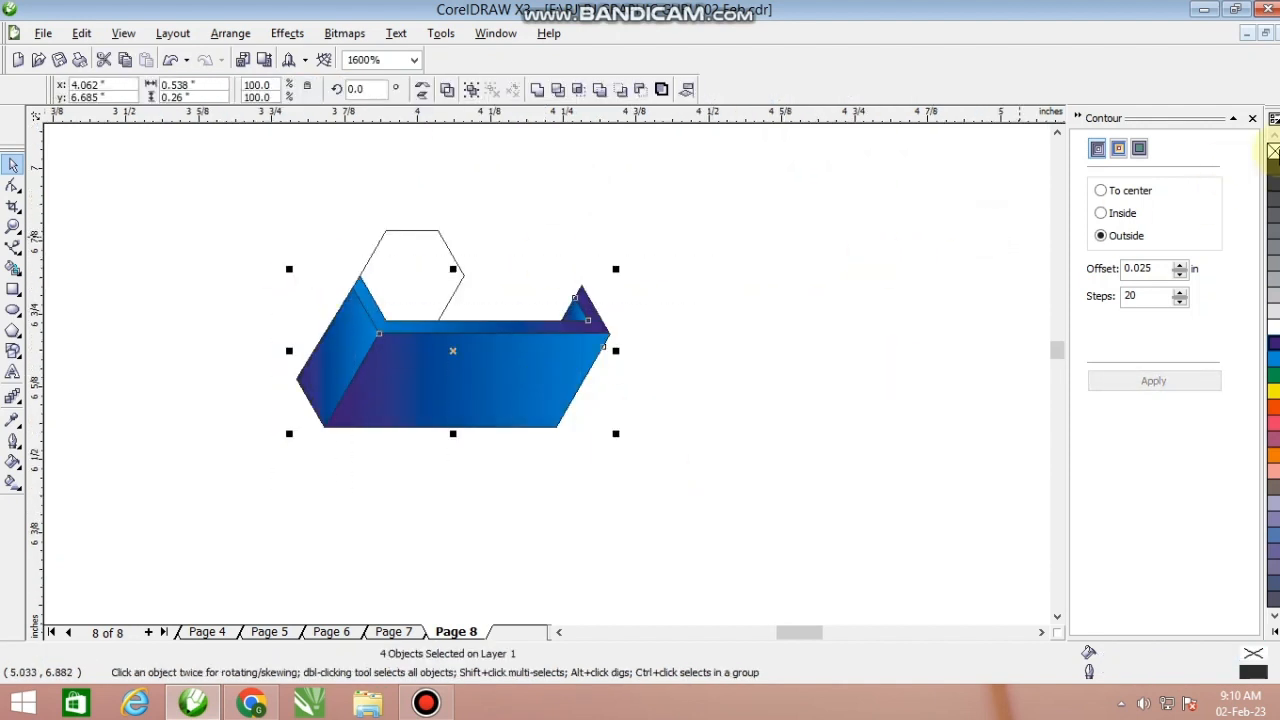
{"action": "scroll", "coordinate": [548, 374], "scroll_direction": "up", "scroll_amount": 1}
{"action": "key", "text": "ctrl+g"}
{"action": "scroll", "coordinate": [336, 494], "scroll_direction": "down", "scroll_amount": 1}
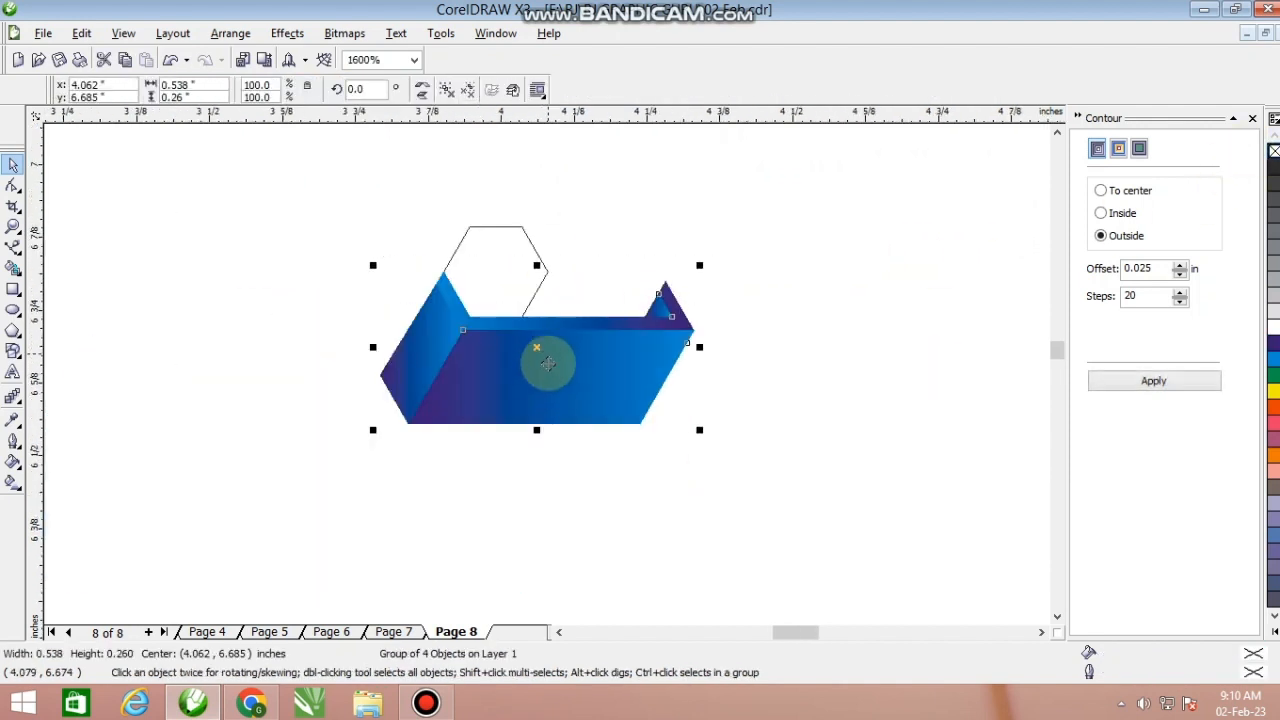
Set the group's rotation centre on the hexagon's centre and make two rotated copies at 120° steps to form a triangular ring
{"action": "left_click", "coordinate": [540, 347]}
{"action": "left_click_drag", "start_coordinate": [536, 348], "coordinate": [494, 272]}
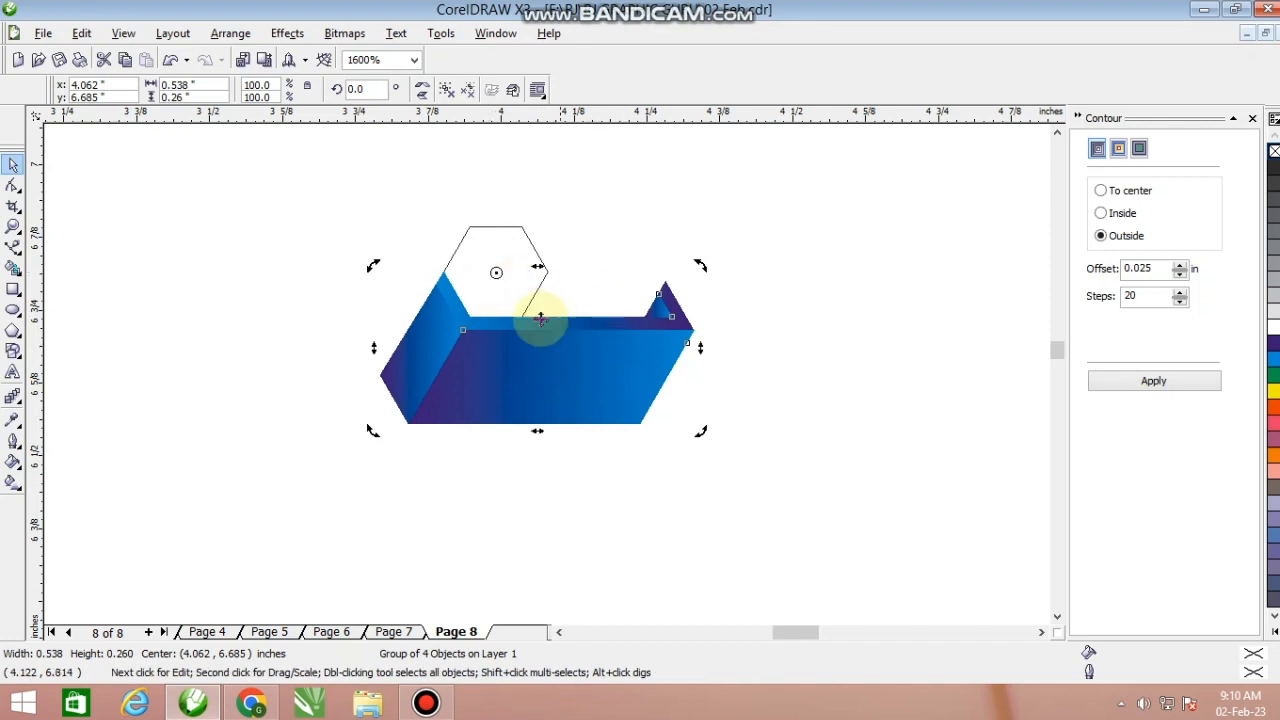
{"action": "left_click_drag", "start_coordinate": [661, 338], "coordinate": [335, 185]}
{"action": "scroll", "coordinate": [671, 433], "scroll_direction": "down", "scroll_amount": 1}
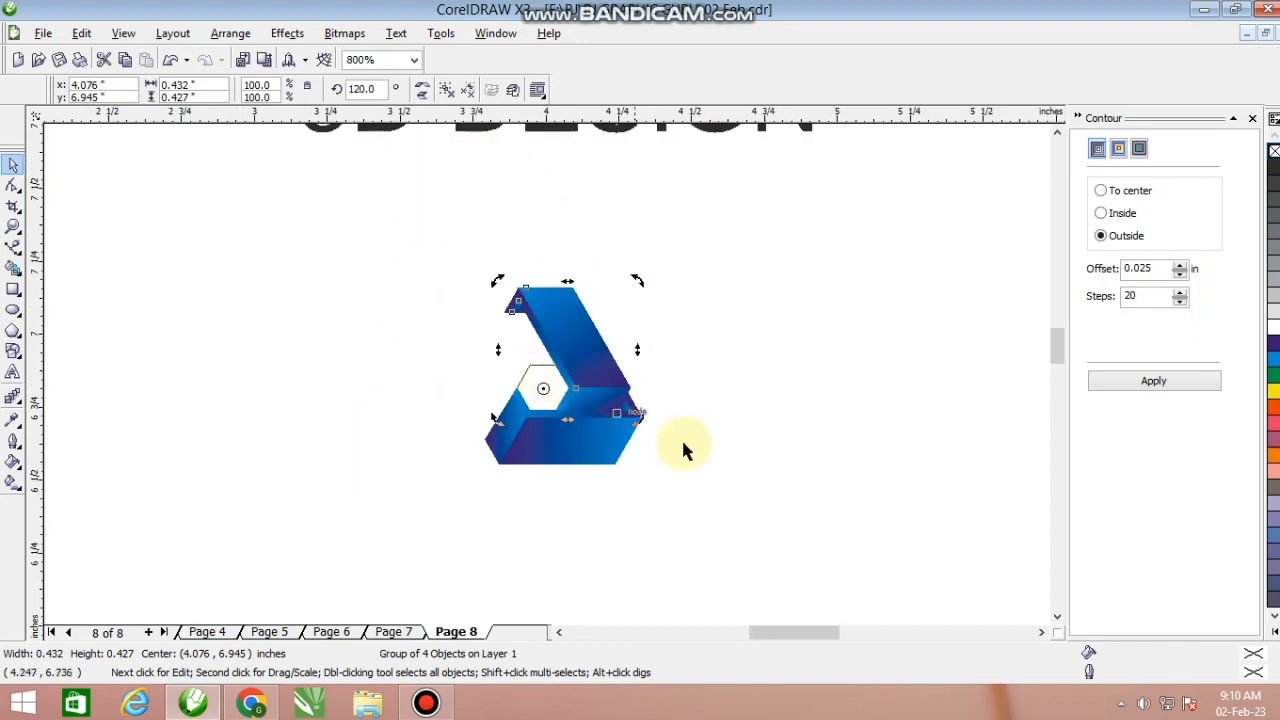
{"action": "key", "text": "ctrl+r"}
{"action": "left_click", "coordinate": [746, 488]}
{"action": "scroll", "coordinate": [543, 363], "scroll_direction": "up", "scroll_amount": 1}
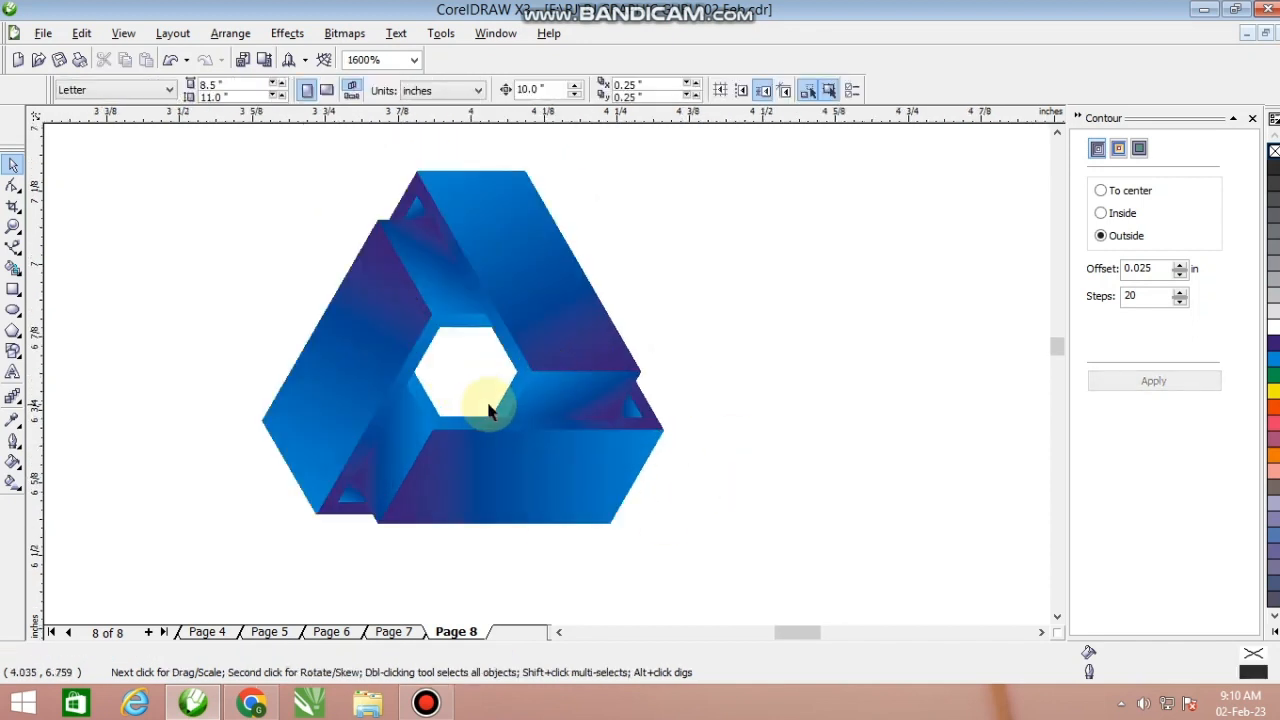
Delete the leftover construction hexagon in the middle of the three segments
{"action": "left_click", "coordinate": [466, 406]}
{"action": "scroll", "coordinate": [534, 434], "scroll_direction": "down", "scroll_amount": 1}
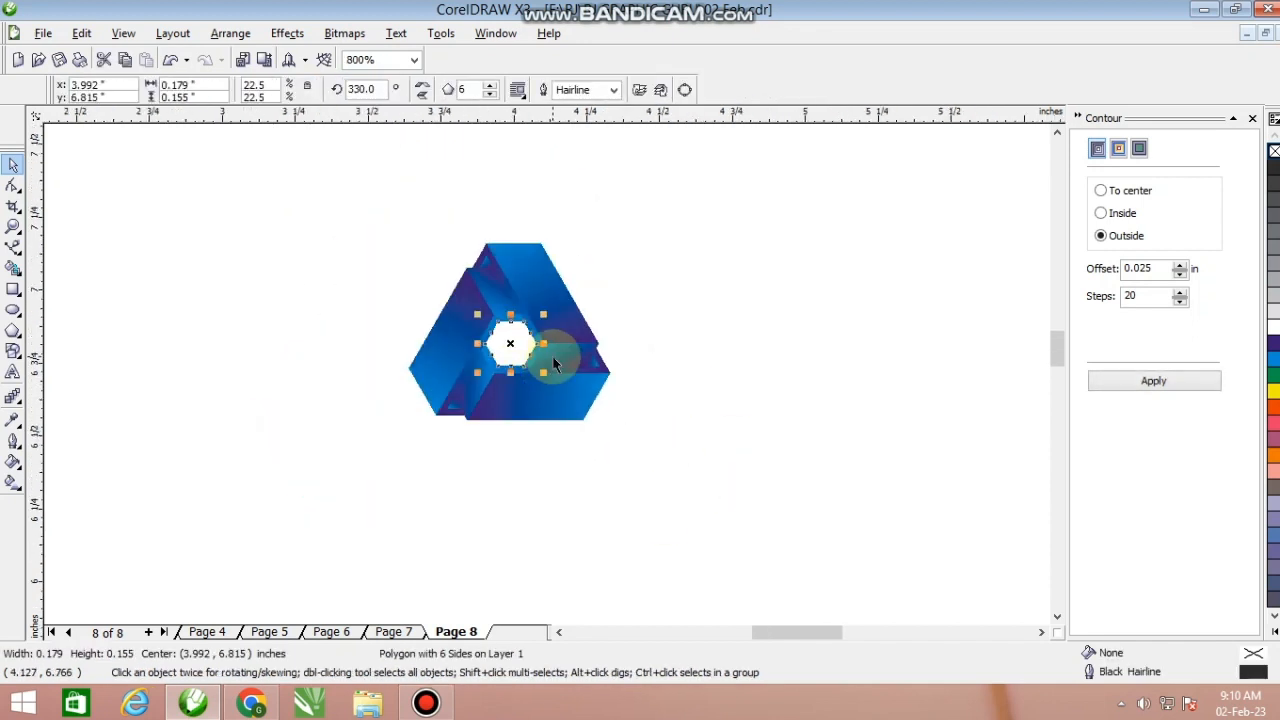
{"action": "scroll", "coordinate": [552, 370], "scroll_direction": "up", "scroll_amount": 1}
{"action": "key", "text": "Escape"}
{"action": "scroll", "coordinate": [548, 378], "scroll_direction": "down", "scroll_amount": 1}
{"action": "left_click", "coordinate": [765, 441]}
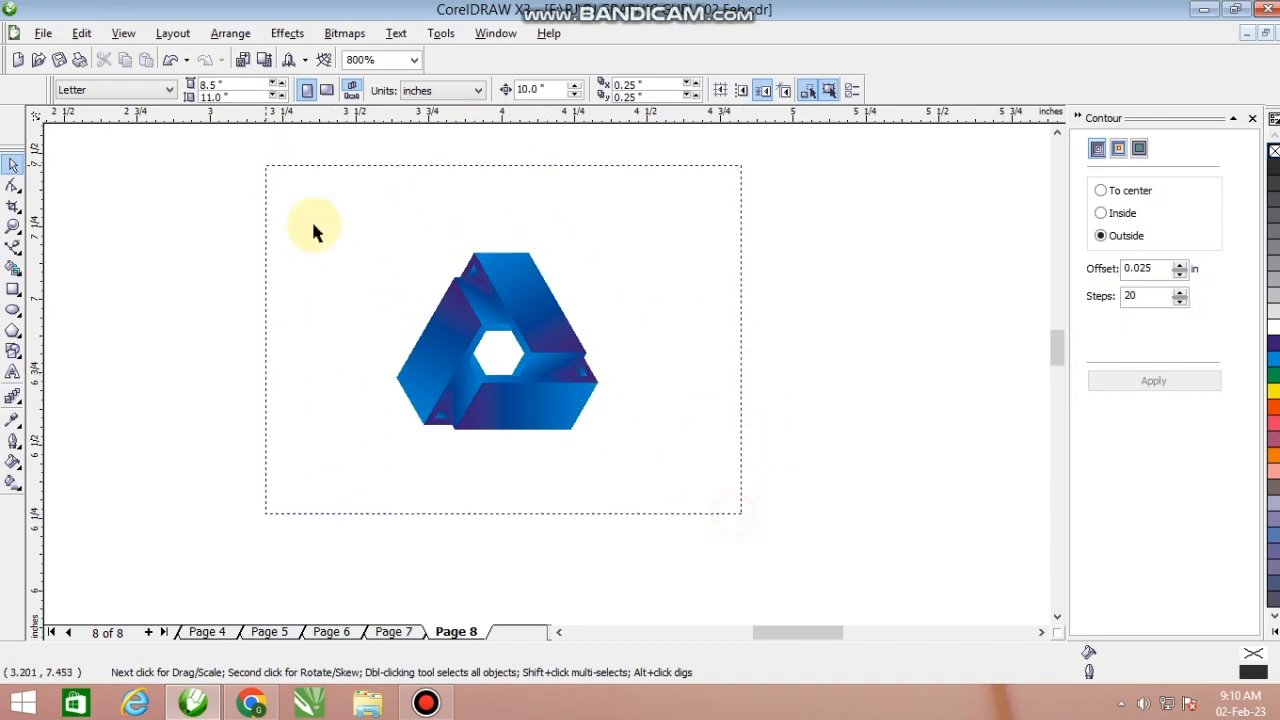
{"action": "left_click_drag", "start_coordinate": [741, 513], "coordinate": [266, 166]}
{"action": "scroll", "coordinate": [464, 312], "scroll_direction": "up", "scroll_amount": 1}
{"action": "left_click", "coordinate": [868, 354]}
Apply a custom linear fountain fill from orange-red to yellow to the front face of the upper-right segment
{"action": "left_click", "coordinate": [682, 411], "text": "ctrl"}
{"action": "left_click", "coordinate": [641, 327], "text": "ctrl"}
{"action": "left_click_drag", "start_coordinate": [659, 362], "coordinate": [589, 325]}
{"action": "key", "text": "ctrl+z"}
{"action": "key", "text": "F11"}
{"action": "left_click", "coordinate": [712, 362]}
{"action": "left_click", "coordinate": [697, 362]}
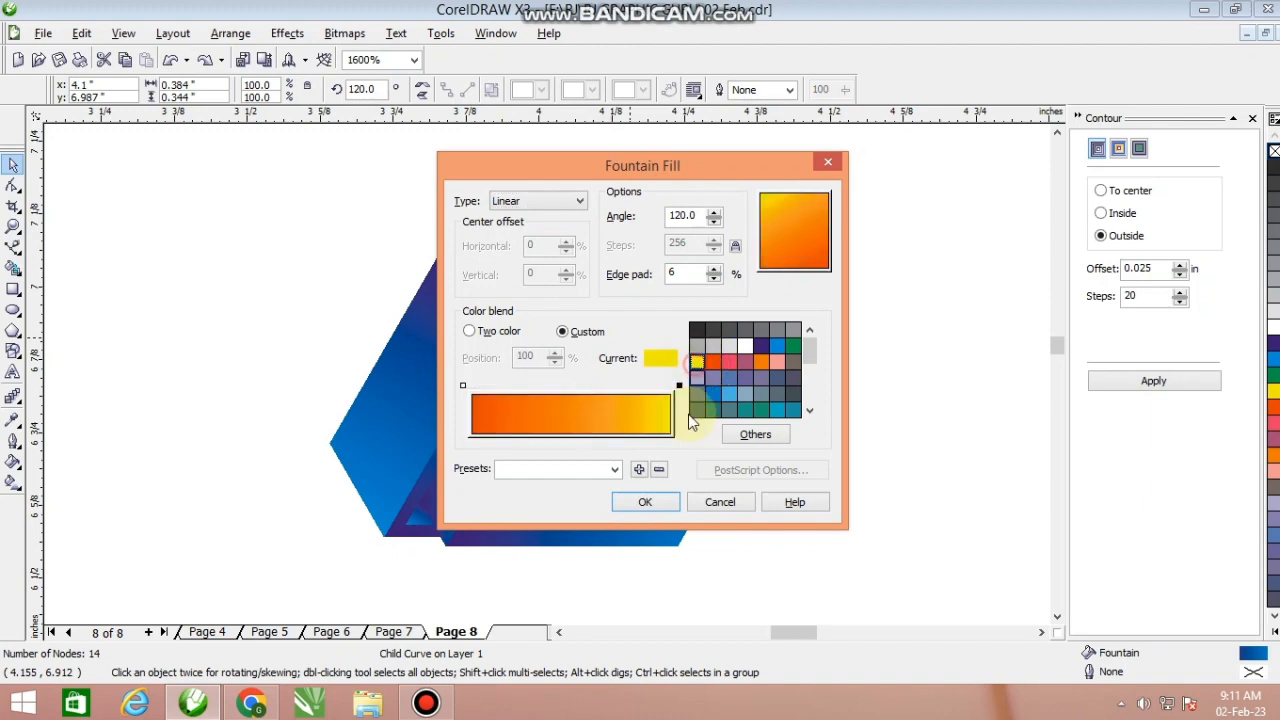
{"action": "left_click", "coordinate": [755, 434]}
{"action": "left_click", "coordinate": [915, 490]}
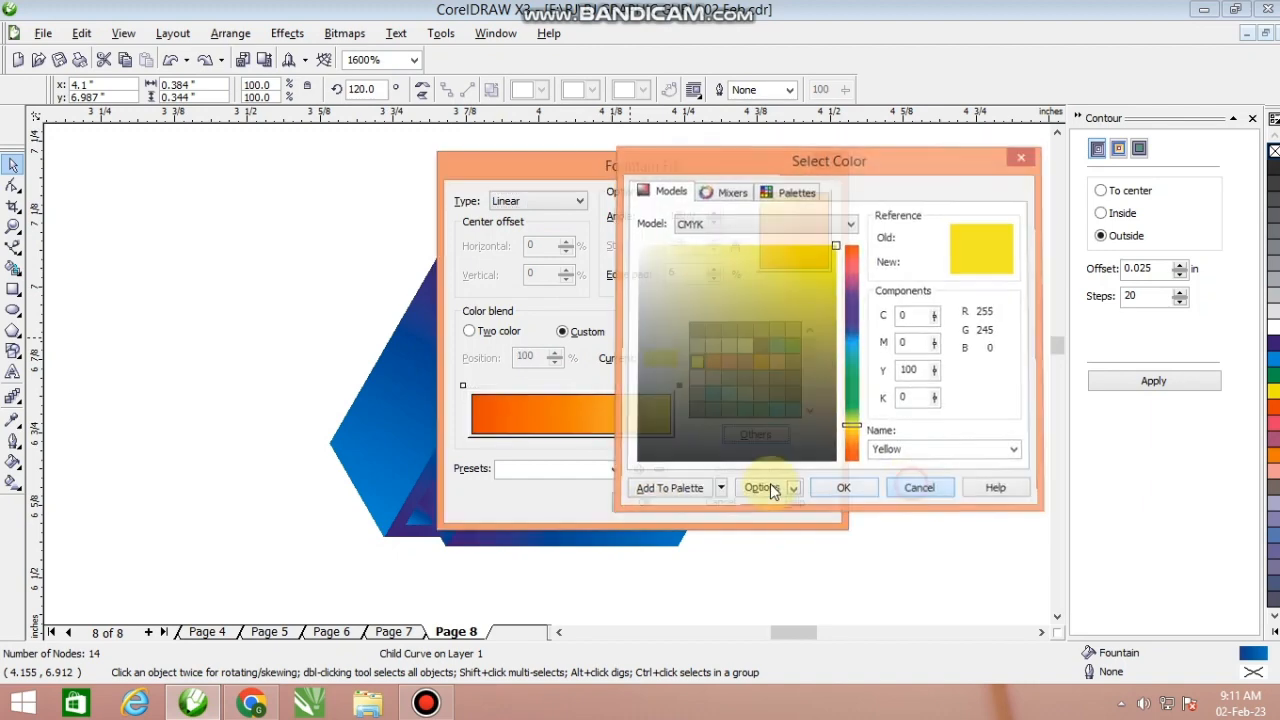
{"action": "left_click", "coordinate": [656, 422]}
Repeat the orange-to-yellow fountain fill on the same segment's side face, rim and small triangle
{"action": "scroll", "coordinate": [584, 488], "scroll_direction": "up", "scroll_amount": 1}
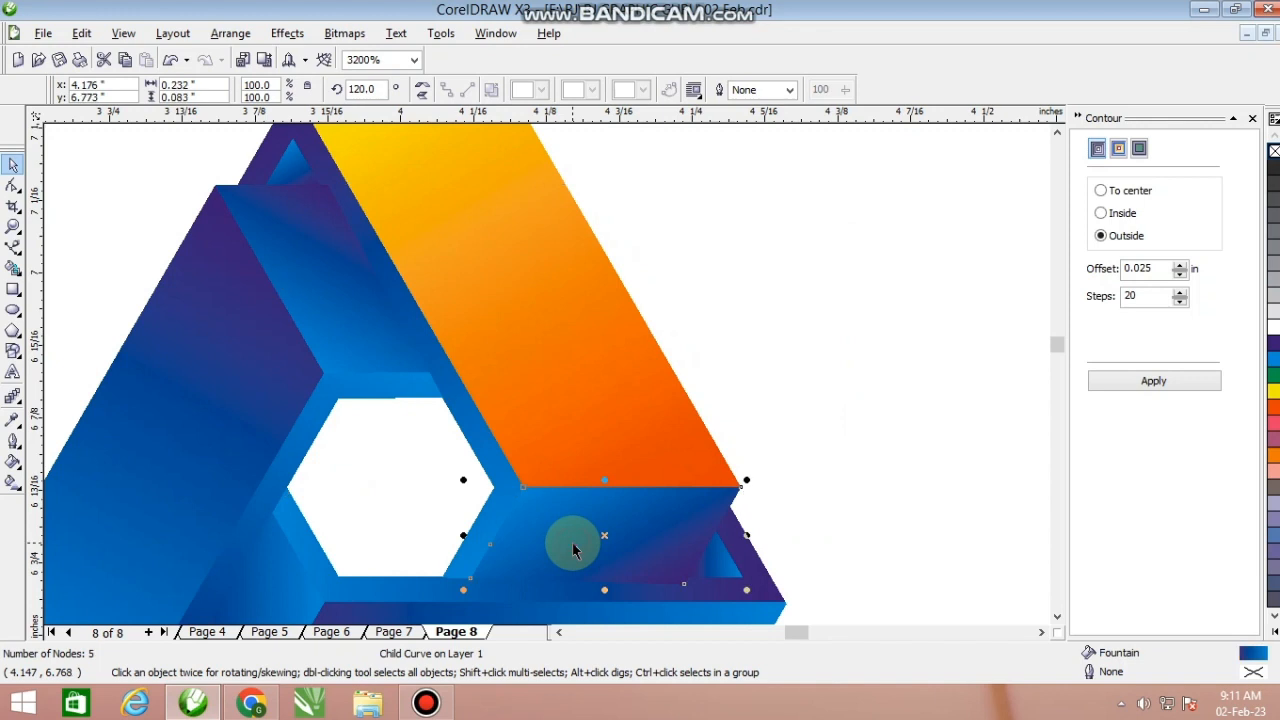
{"action": "left_click", "coordinate": [420, 340]}
{"action": "scroll", "coordinate": [525, 352], "scroll_direction": "down", "scroll_amount": 1}
{"action": "scroll", "coordinate": [545, 368], "scroll_direction": "up", "scroll_amount": 1}
{"action": "left_click", "coordinate": [485, 245]}
{"action": "left_click", "coordinate": [1029, 276]}
{"action": "scroll", "coordinate": [544, 377], "scroll_direction": "down", "scroll_amount": 1}
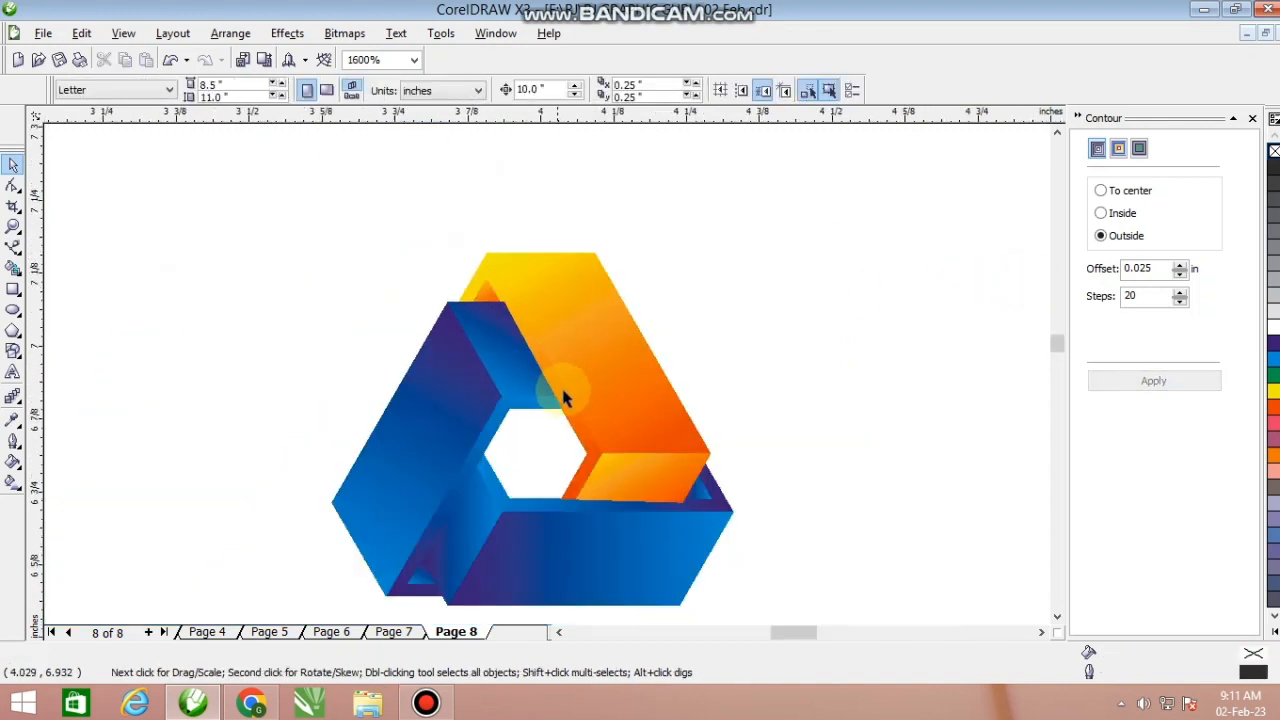
Set the fountain fill angle of the orange segment's rim to -120°
{"action": "left_click", "coordinate": [563, 391]}
{"action": "scroll", "coordinate": [563, 391], "scroll_direction": "up", "scroll_amount": 1}
{"action": "key", "text": "F11"}
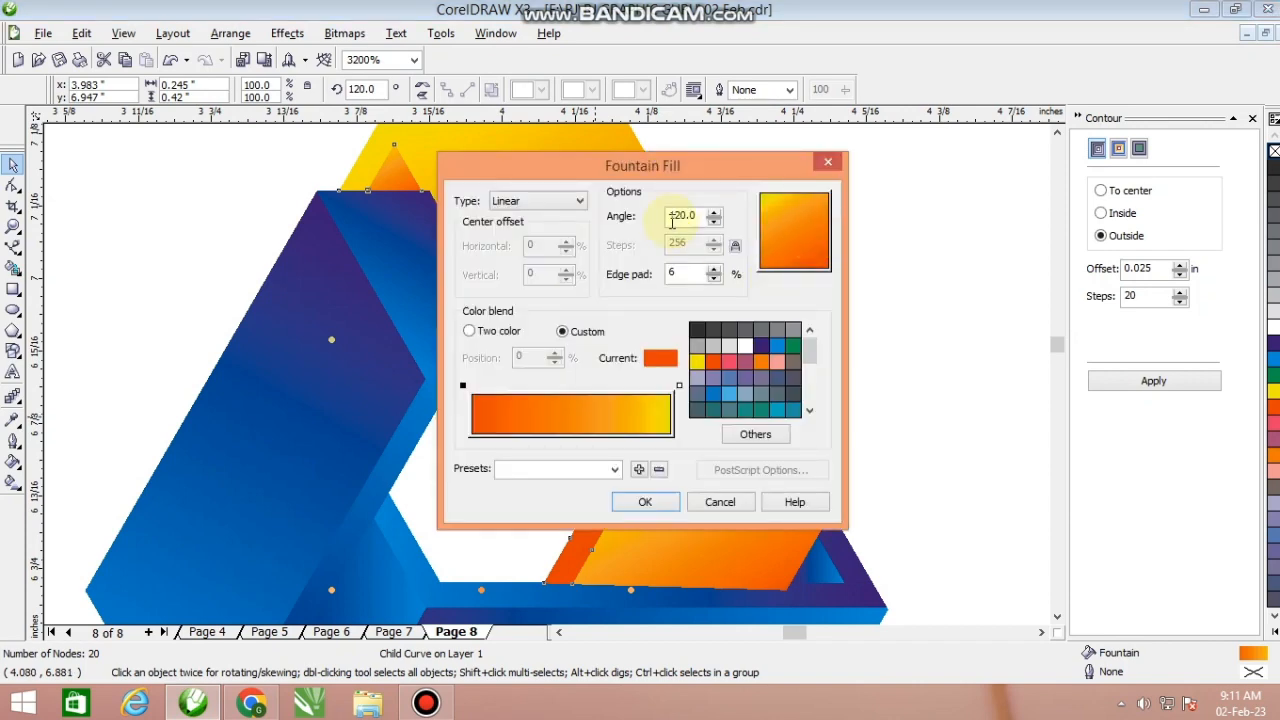
{"action": "type", "text": "-"}
{"action": "key", "text": "Return"}
{"action": "scroll", "coordinate": [500, 434], "scroll_direction": "down", "scroll_amount": 1}
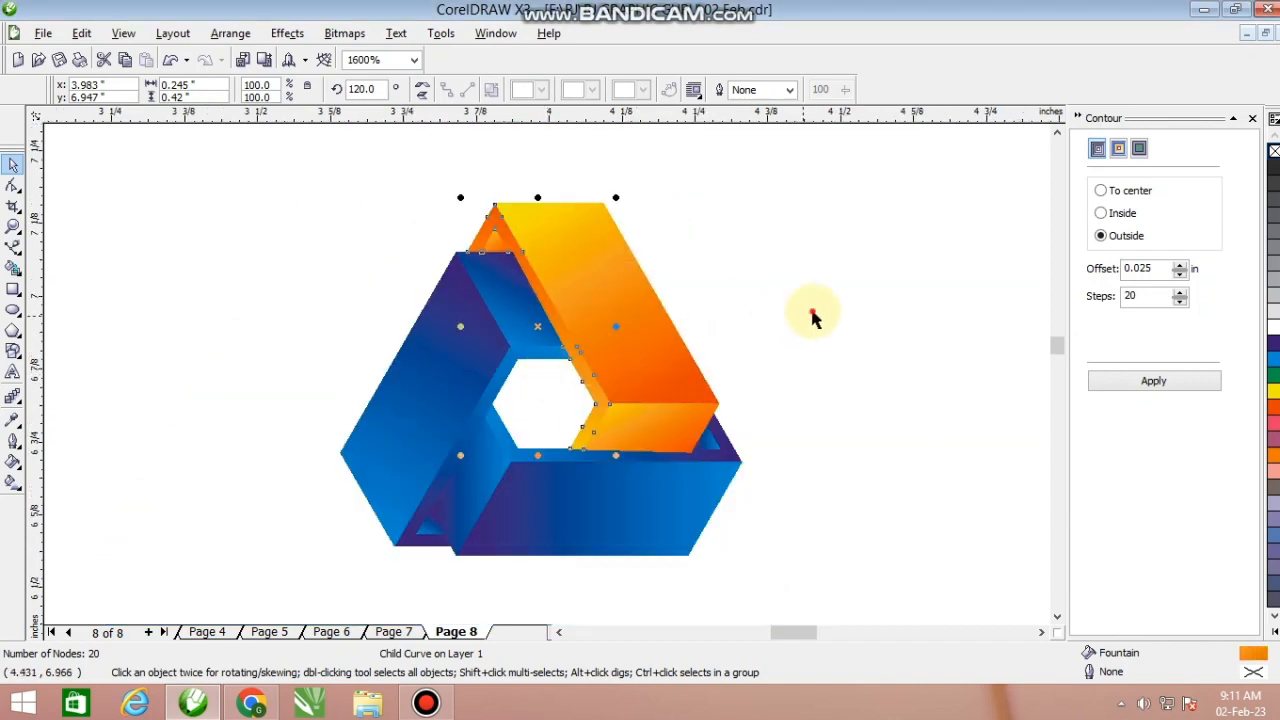
{"action": "left_click", "coordinate": [812, 312]}
Apply a custom linear fountain fill from green to yellow to the front face of the left segment
{"action": "left_click", "coordinate": [450, 390], "text": "ctrl"}
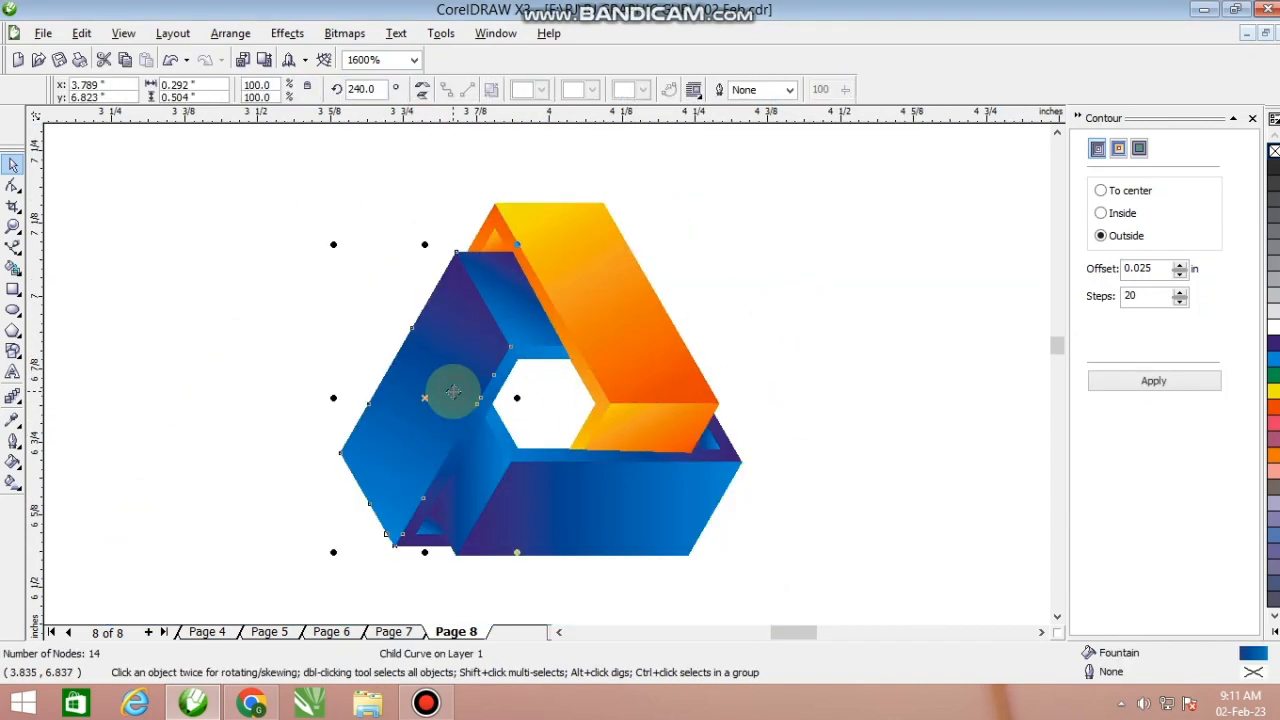
{"action": "key", "text": "F11"}
{"action": "left_click", "coordinate": [793, 345]}
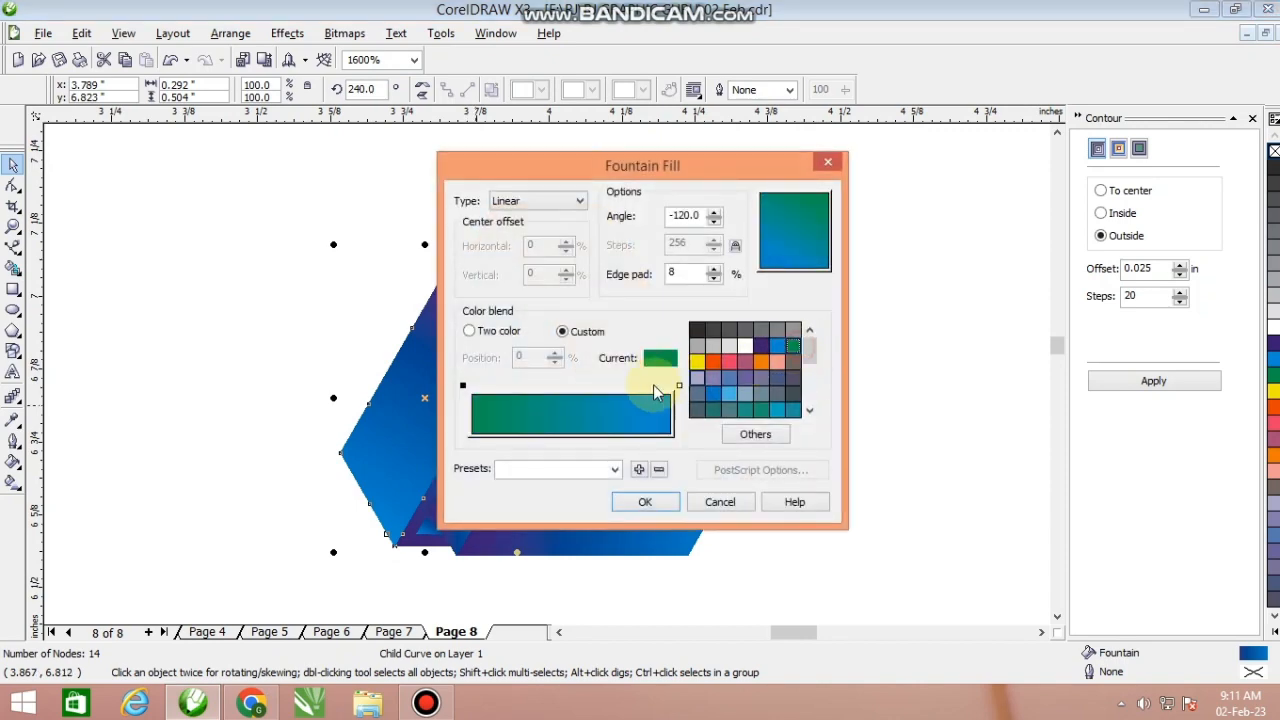
{"action": "left_click", "coordinate": [679, 386]}
{"action": "left_click", "coordinate": [697, 364]}
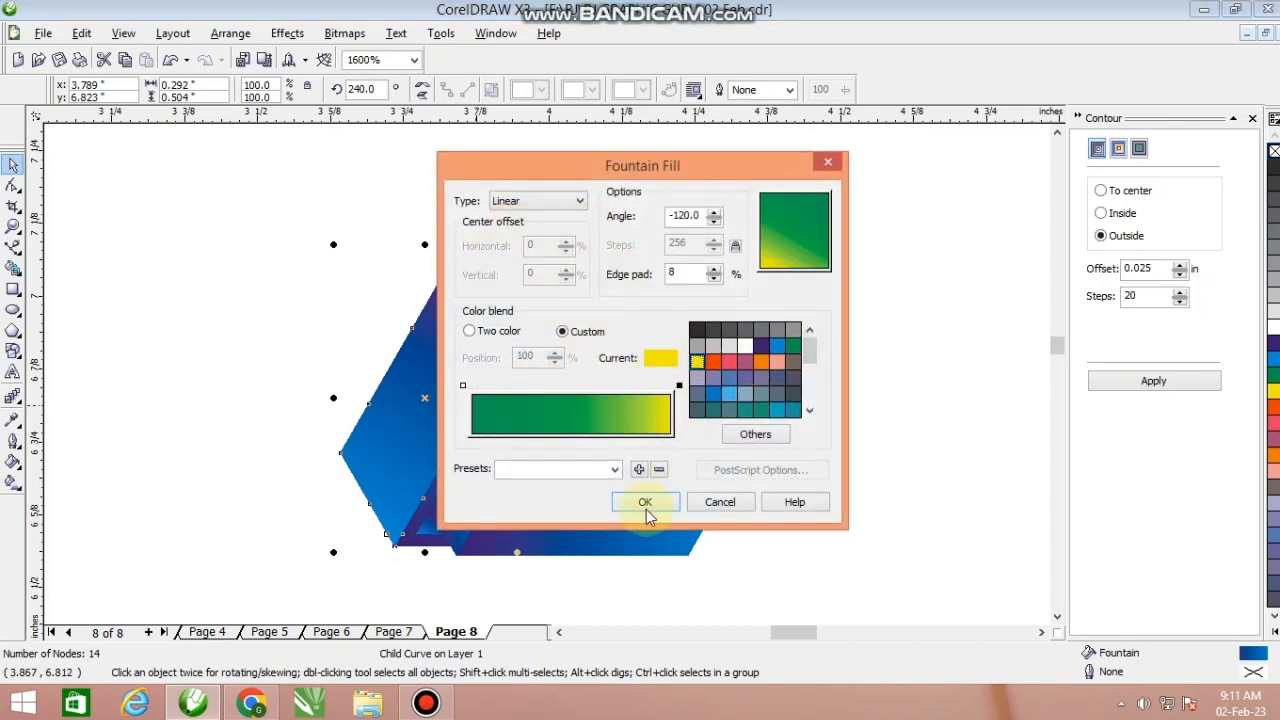
{"action": "left_click", "coordinate": [645, 501]}
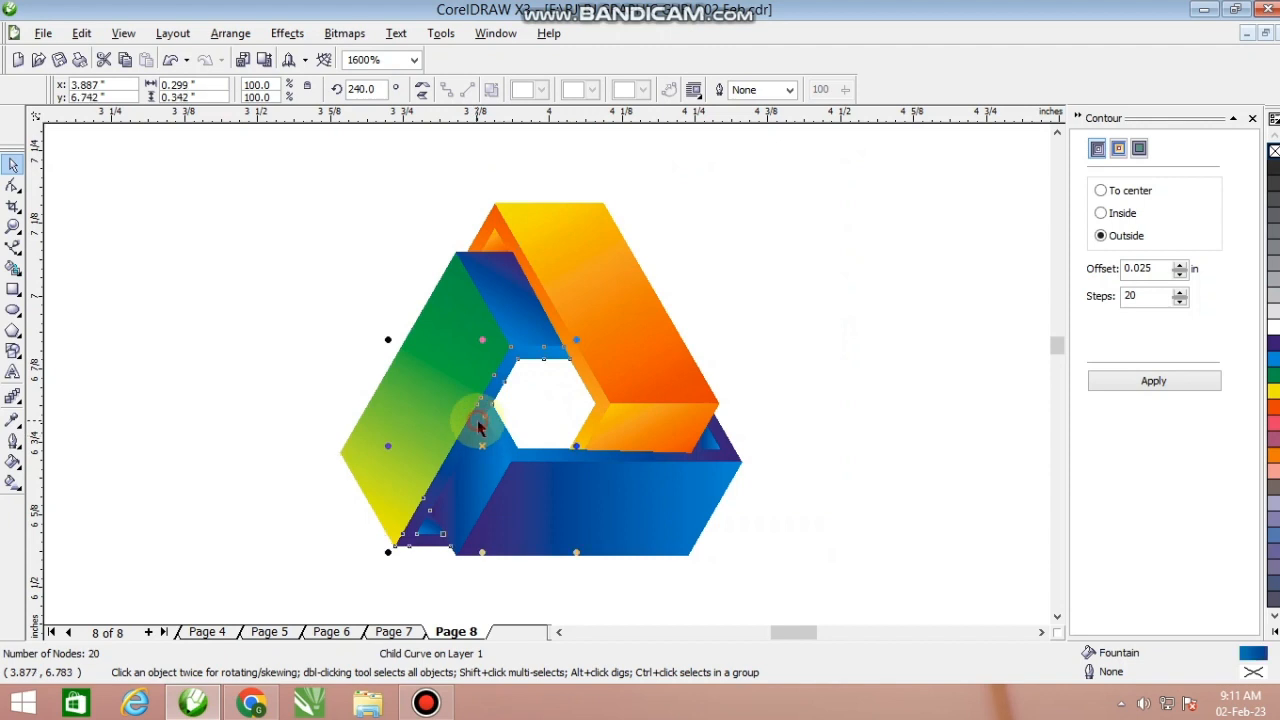
Repeat the green-to-yellow fountain fill on the left segment's rim, side face and small triangle, and on the blue segment's side face
{"action": "key", "text": "ctrl+r"}
{"action": "left_click", "coordinate": [521, 320], "text": "ctrl"}
{"action": "key", "text": "ctrl+r"}
{"action": "left_click", "coordinate": [491, 450], "text": "ctrl"}
{"action": "key", "text": "ctrl+r"}
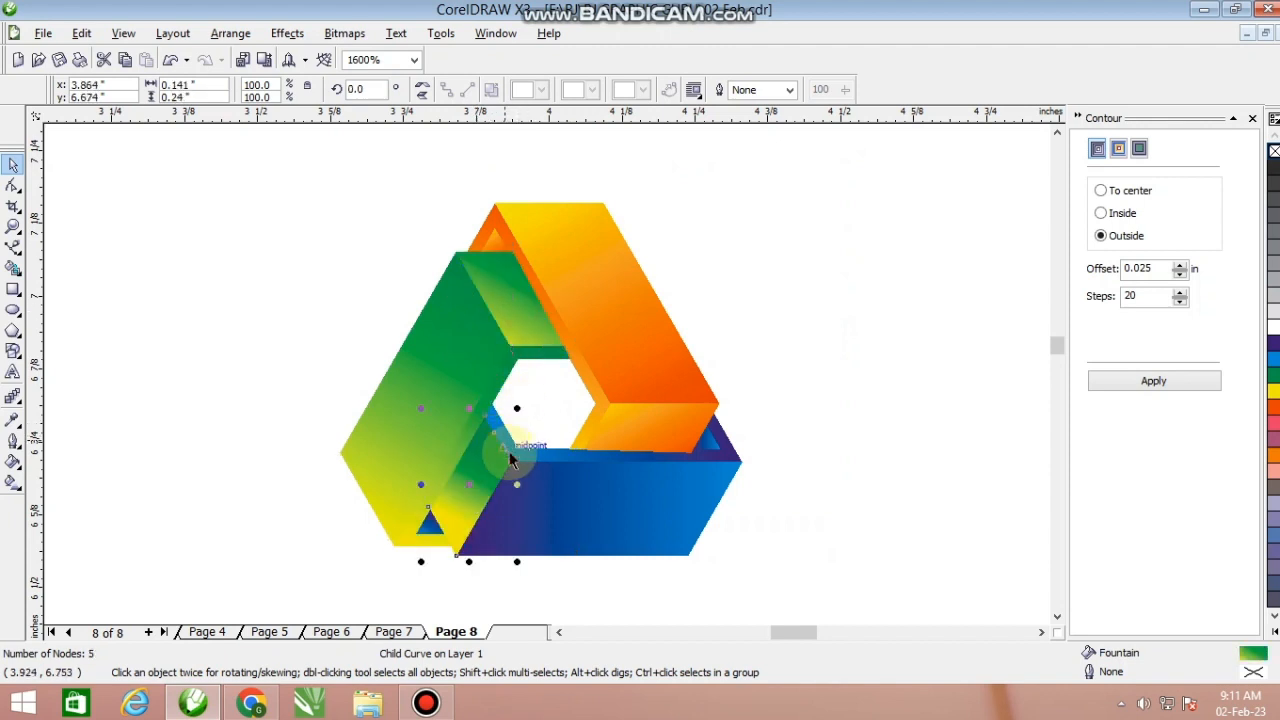
{"action": "scroll", "coordinate": [428, 527], "scroll_direction": "up", "scroll_amount": 1}
{"action": "left_click", "coordinate": [556, 375], "text": "ctrl"}
{"action": "key", "text": "ctrl+r"}
{"action": "left_click", "coordinate": [557, 500]}
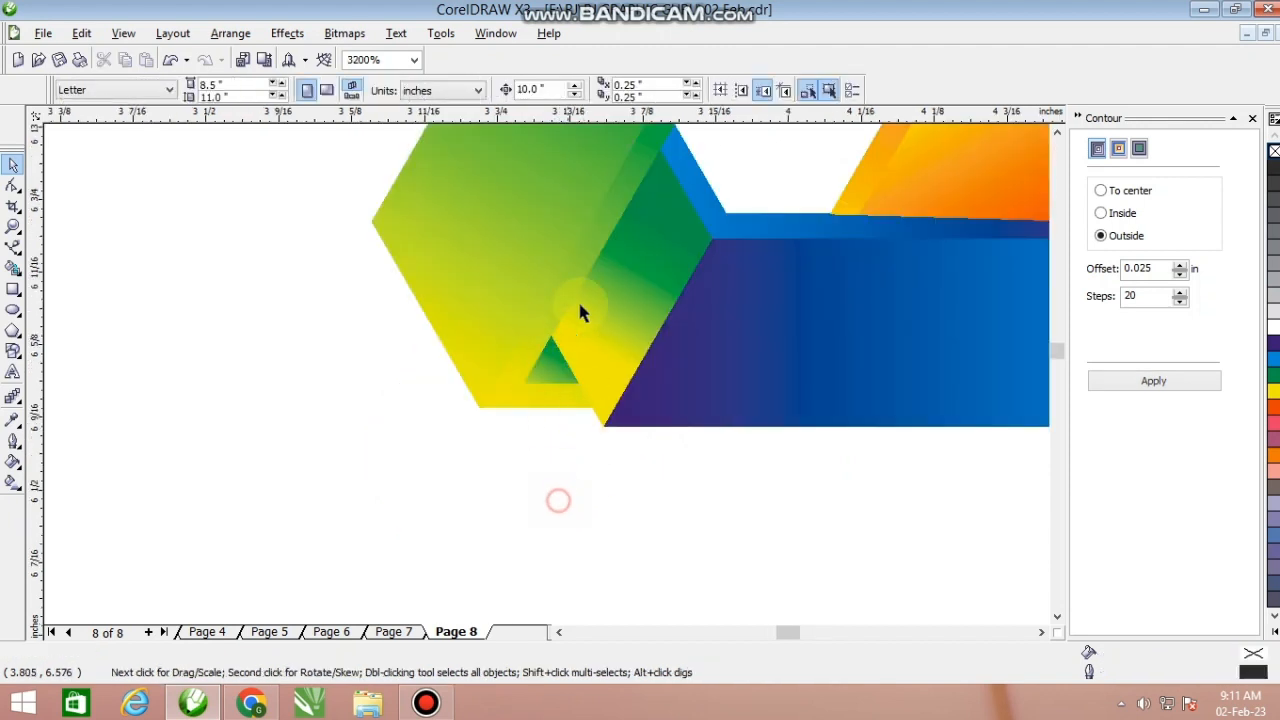
Reverse the green rim's fountain fill by setting its angle to 120°
{"action": "left_click_drag", "start_coordinate": [586, 248], "coordinate": [623, 317]}
{"action": "key", "text": "ctrl+z"}
{"action": "scroll", "coordinate": [554, 373], "scroll_direction": "down", "scroll_amount": 1}
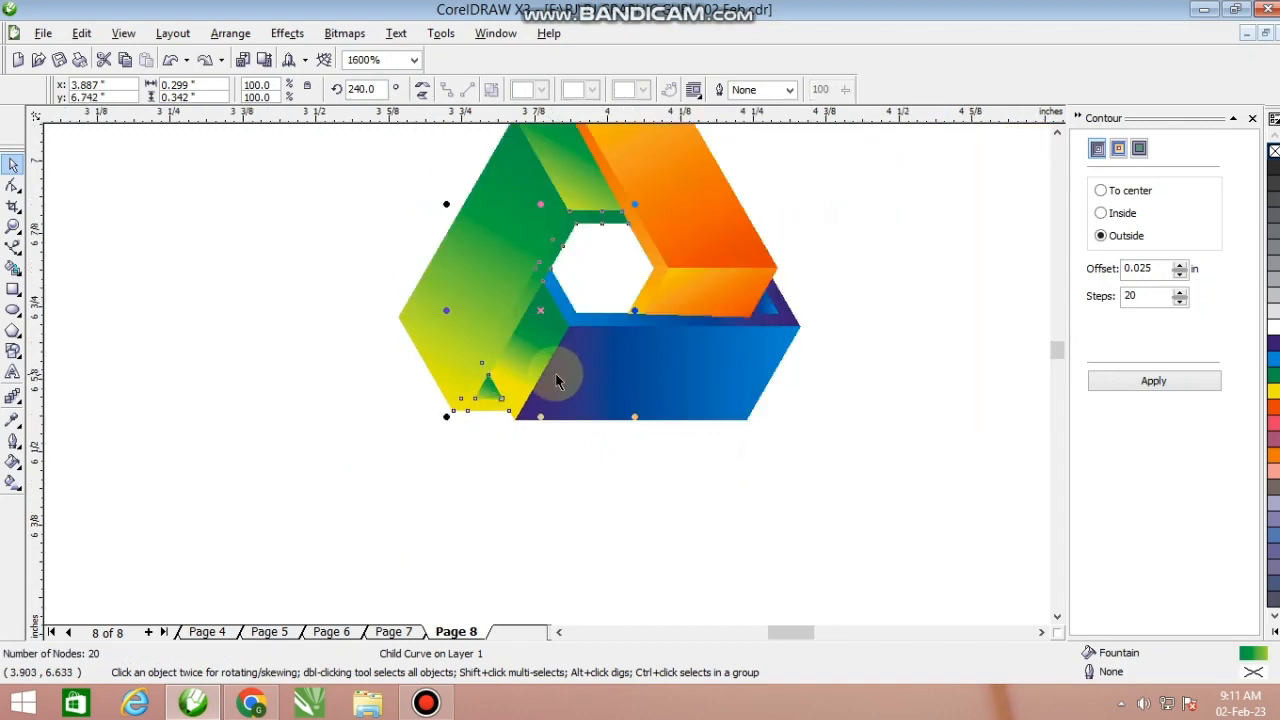
{"action": "key", "text": "F11"}
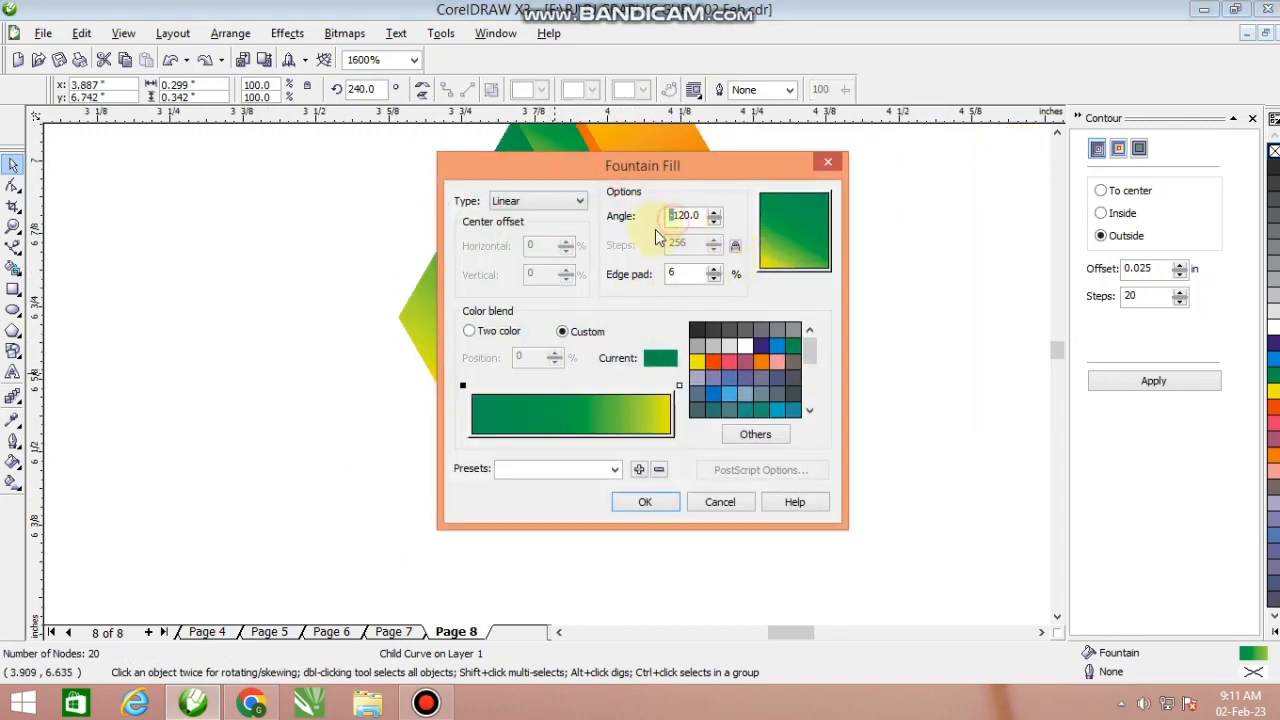
{"action": "key", "text": "Return"}
{"action": "left_click", "coordinate": [615, 541]}
Zoom in on the whole three-coloured logo and view it in a full-screen preview
{"action": "scroll", "coordinate": [547, 374], "scroll_direction": "down", "scroll_amount": 1}
{"action": "scroll", "coordinate": [546, 374], "scroll_direction": "up", "scroll_amount": 1}
{"action": "scroll", "coordinate": [544, 370], "scroll_direction": "down", "scroll_amount": 1}
{"action": "key", "text": "F2"}
{"action": "left_click_drag", "start_coordinate": [382, 231], "coordinate": [757, 514]}
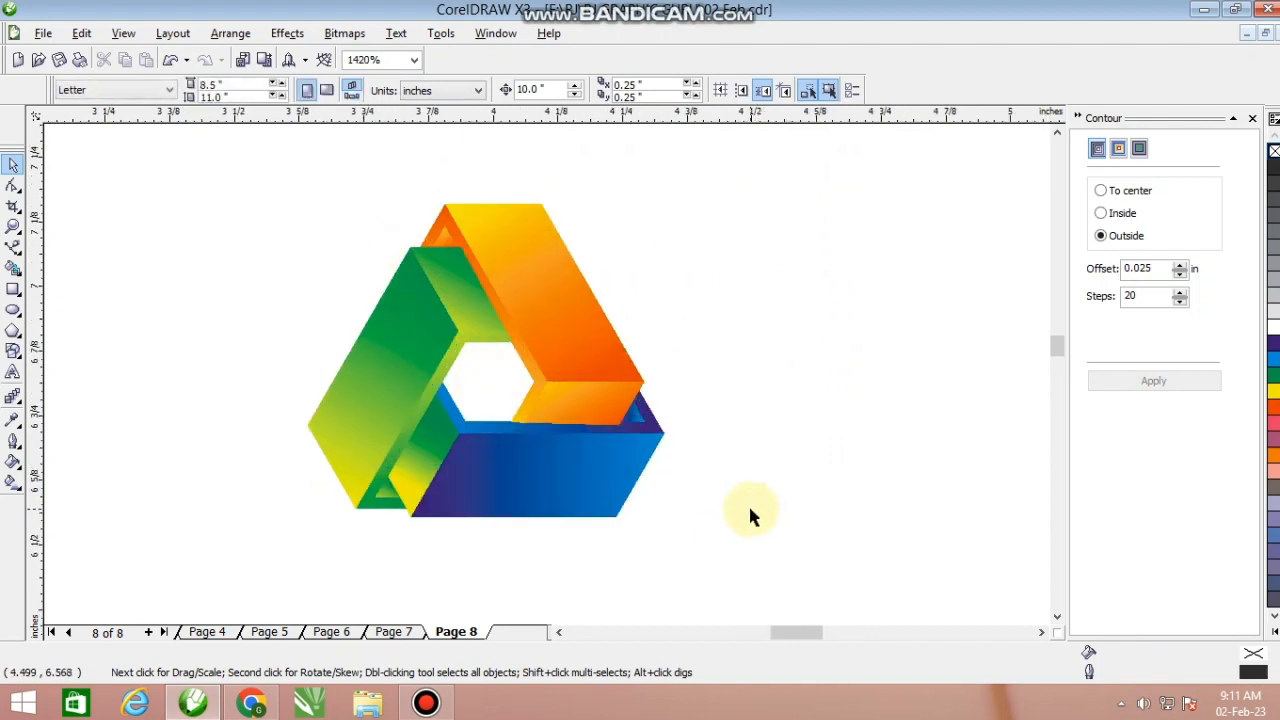
{"action": "key", "text": "F9"}
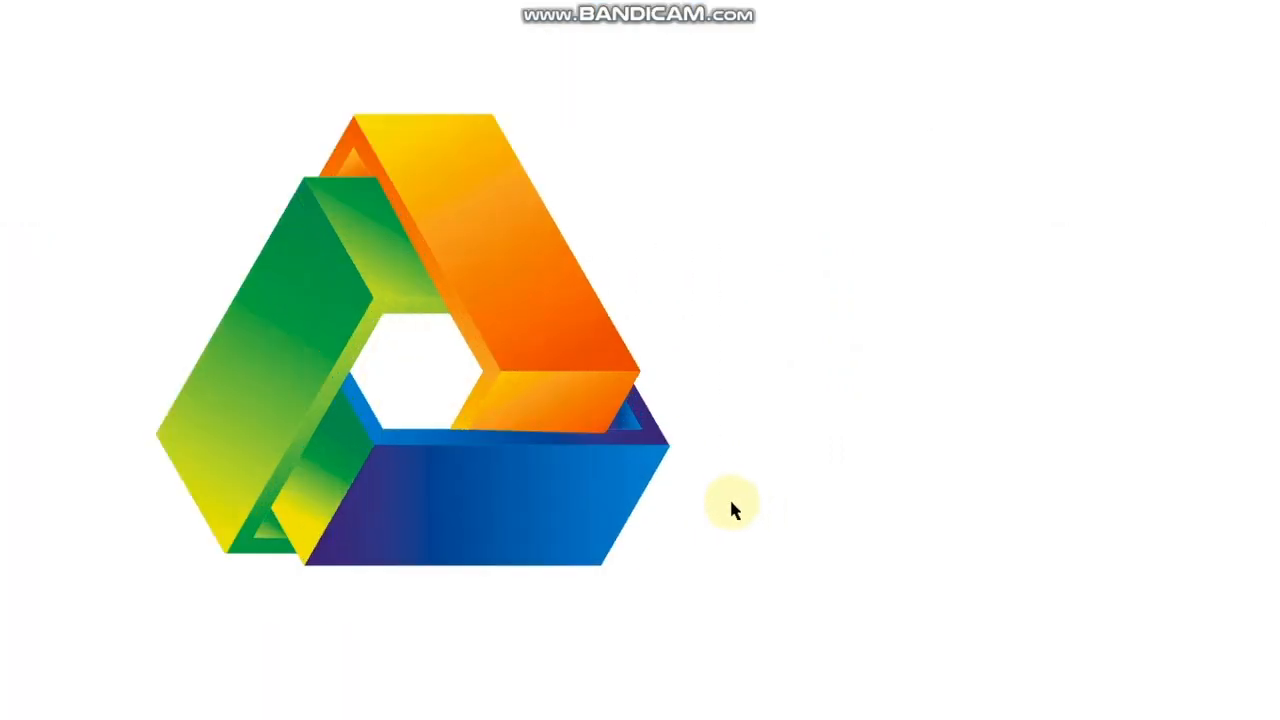